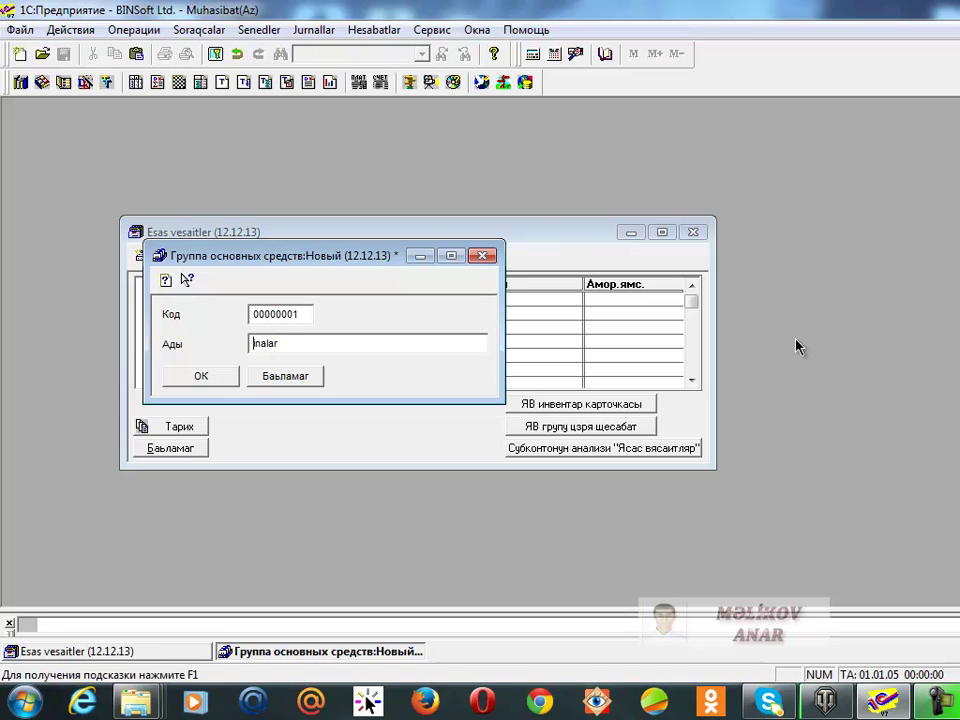
Correct the new fixed asset group's name to "Binalar" and save the group
key(BackSpace)
text(B)
click(201, 377)
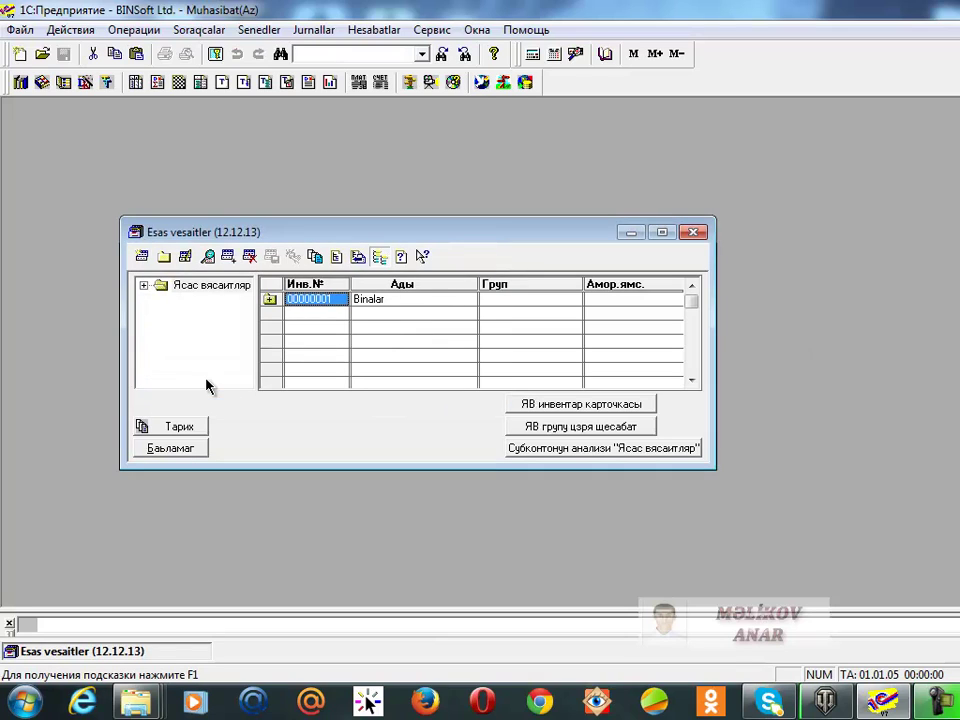
Create a second fixed asset group named "Neqliyyat vasiteleri" and save it
click(164, 259)
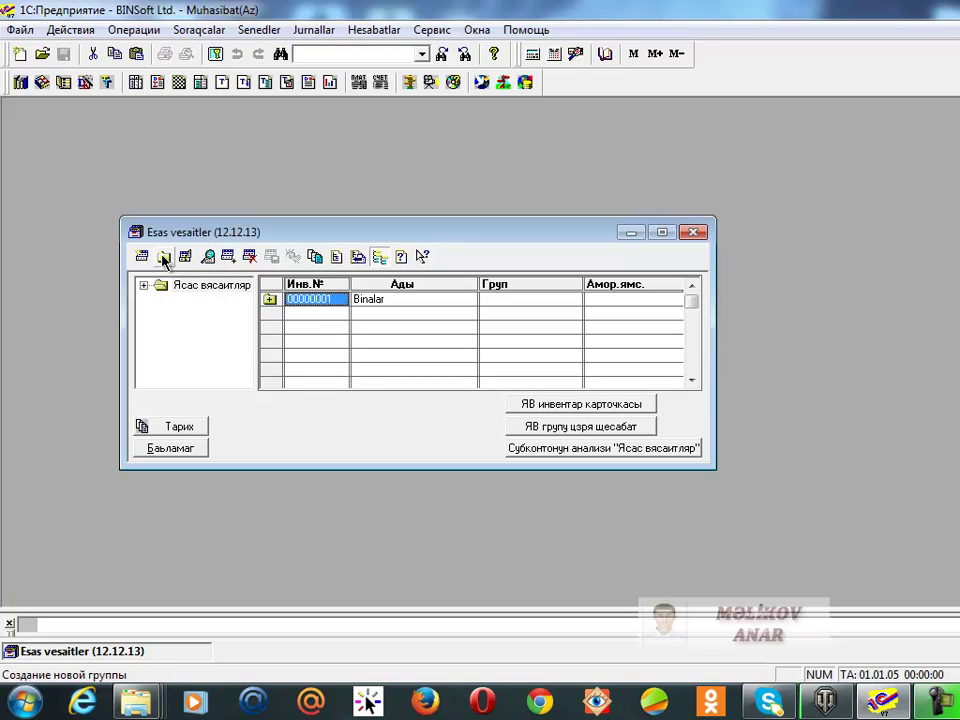
click(327, 345)
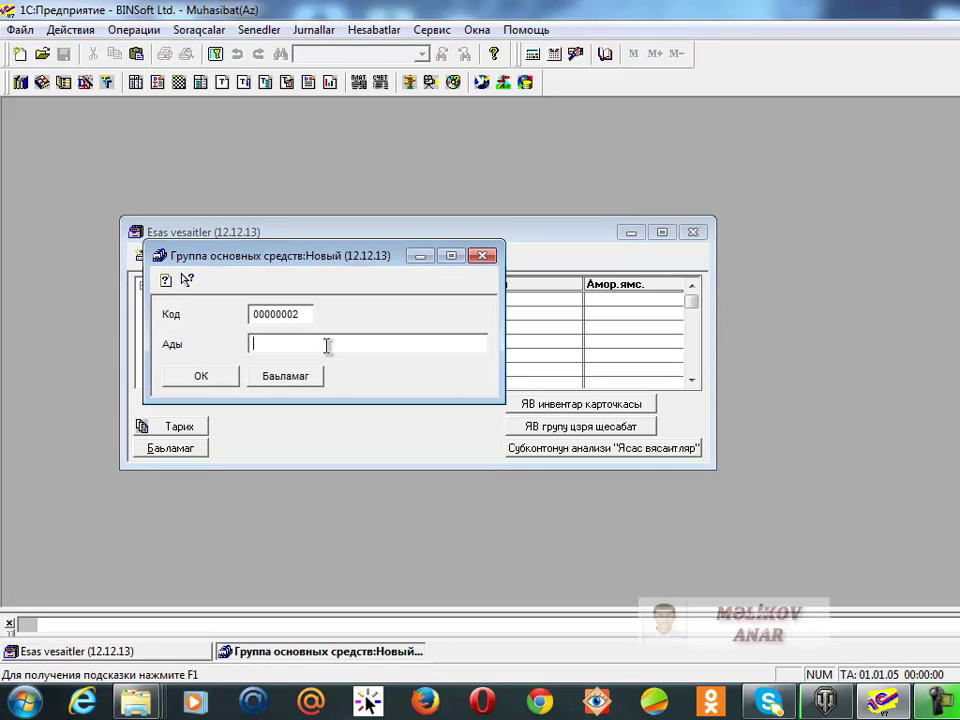
text(Neqliyyat vasitel)
key(BackSpace)
text(leri)
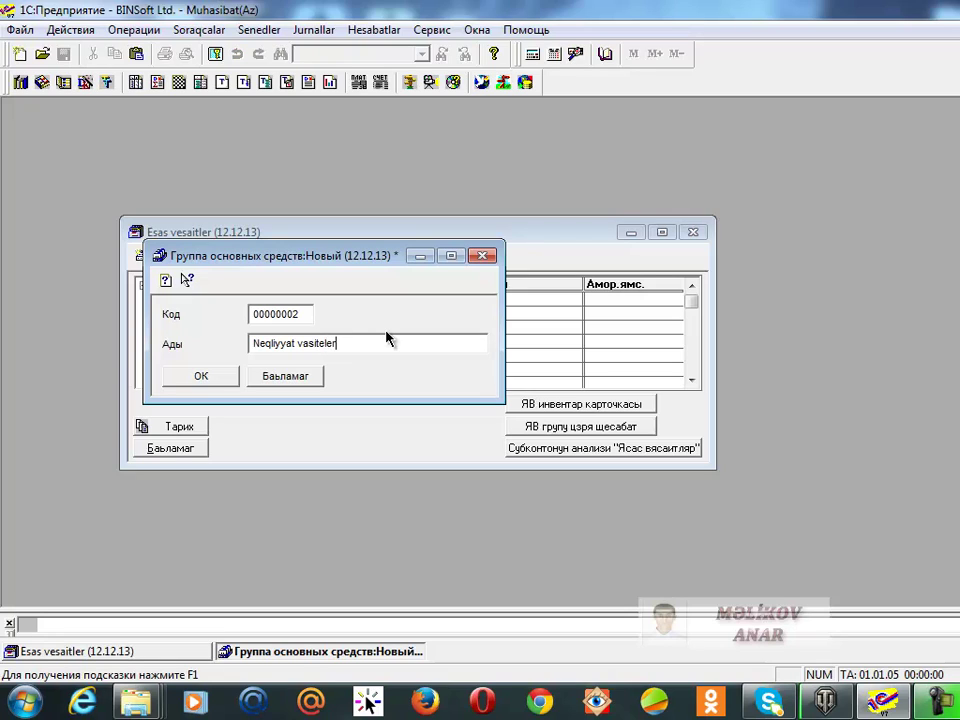
click(201, 376)
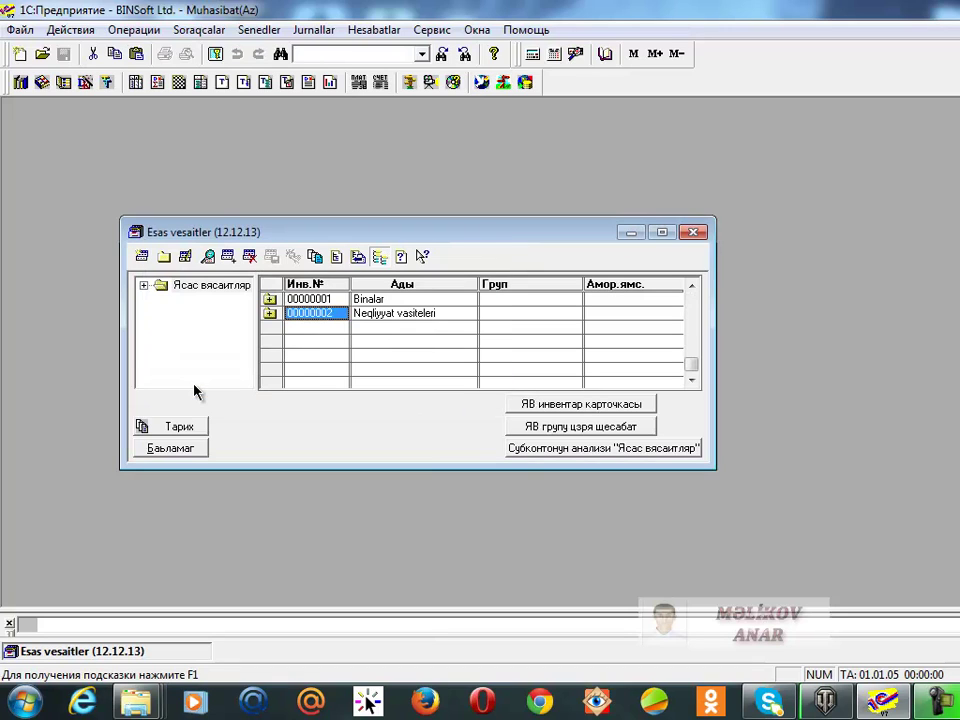
Create a third fixed asset group named "Masin ve avadanliqlar" and save it
click(163, 256)
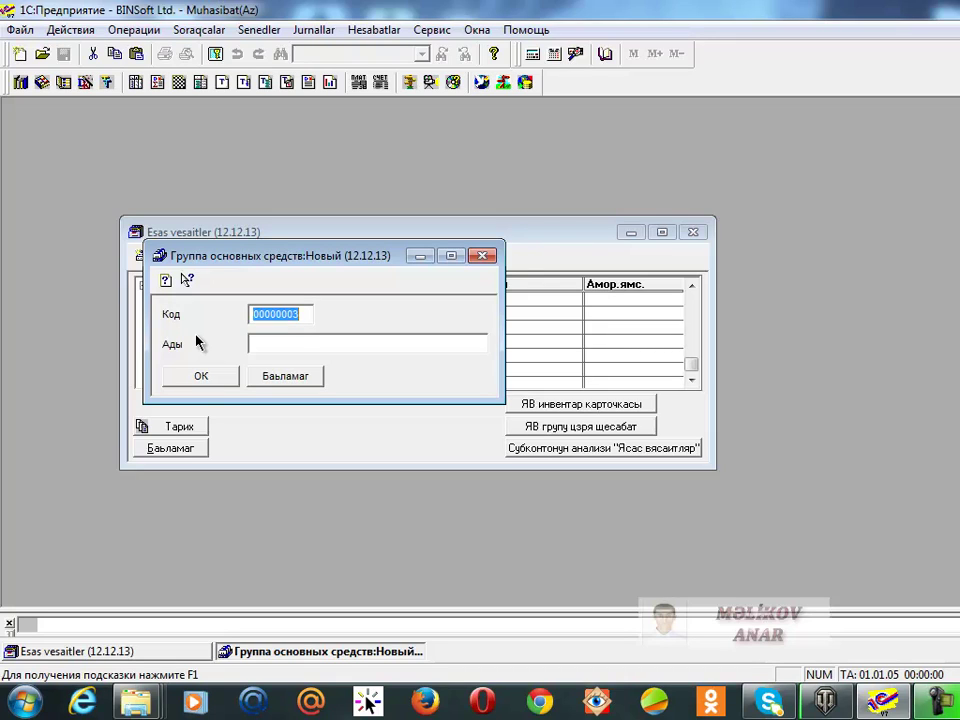
click(285, 341)
text(Mas)
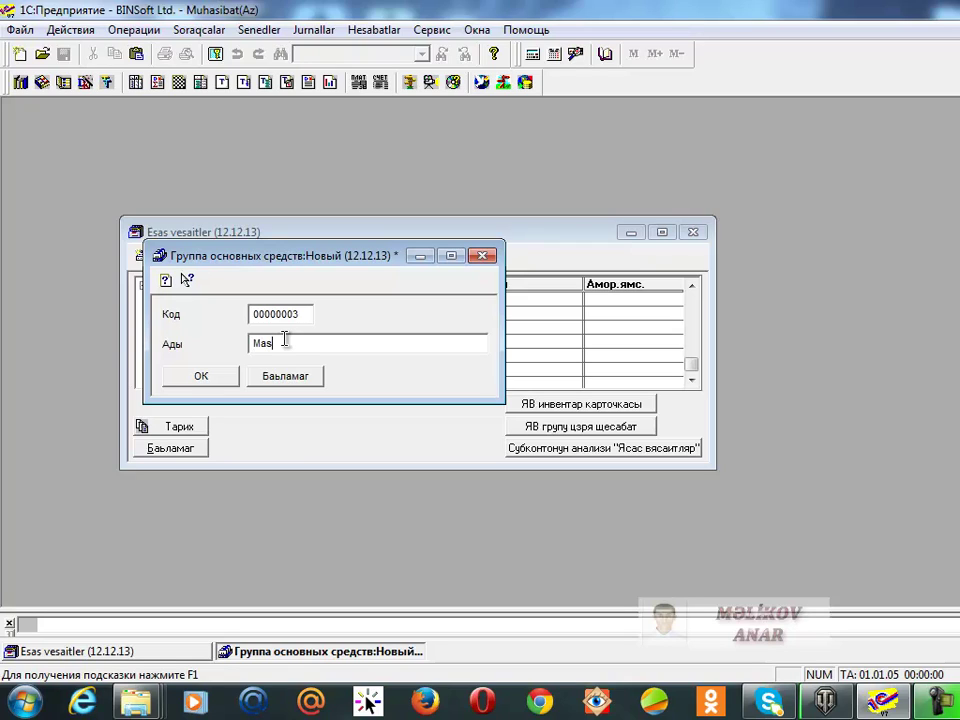
text(in texanizm)
key(BackSpace)
key(BackSpace)
key(BackSpace)
key(BackSpace)
key(BackSpace)
key(BackSpace)
key(BackSpace)
key(BackSpace)
text(ve avadanliqlar)
click(180, 380)
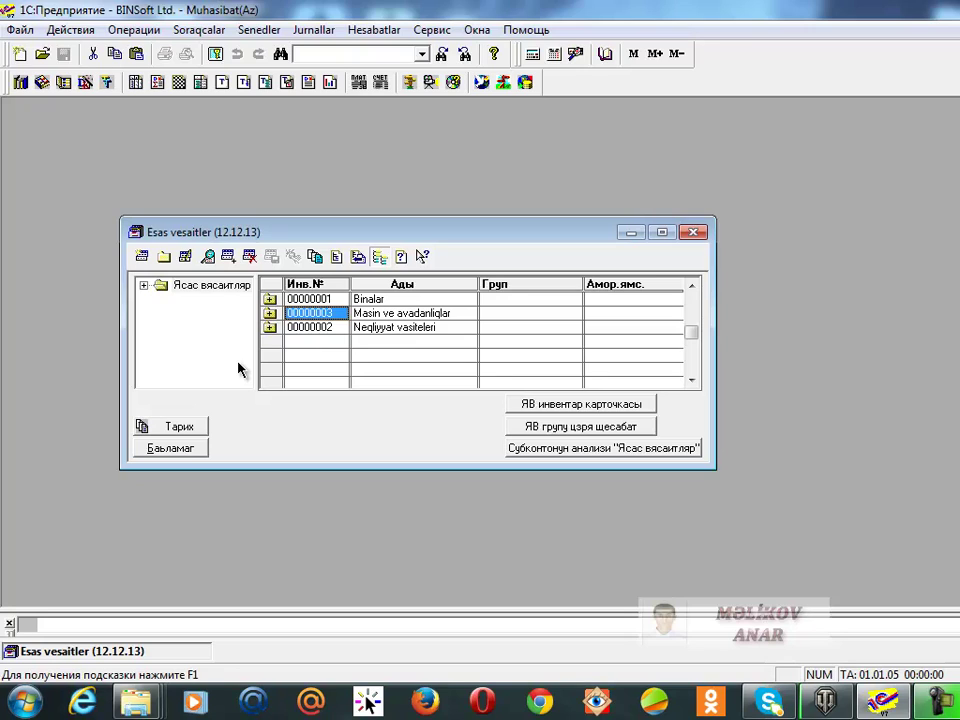
Start a new fixed asset inside the Binalar group and name it "Ofis"
double_click(270, 301)
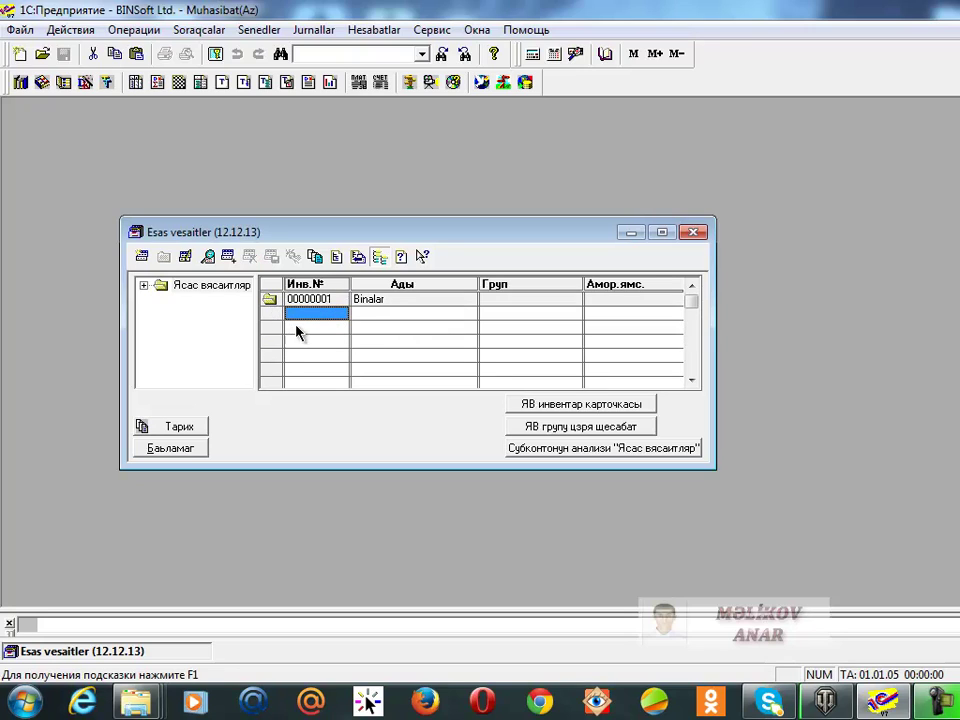
click(142, 257)
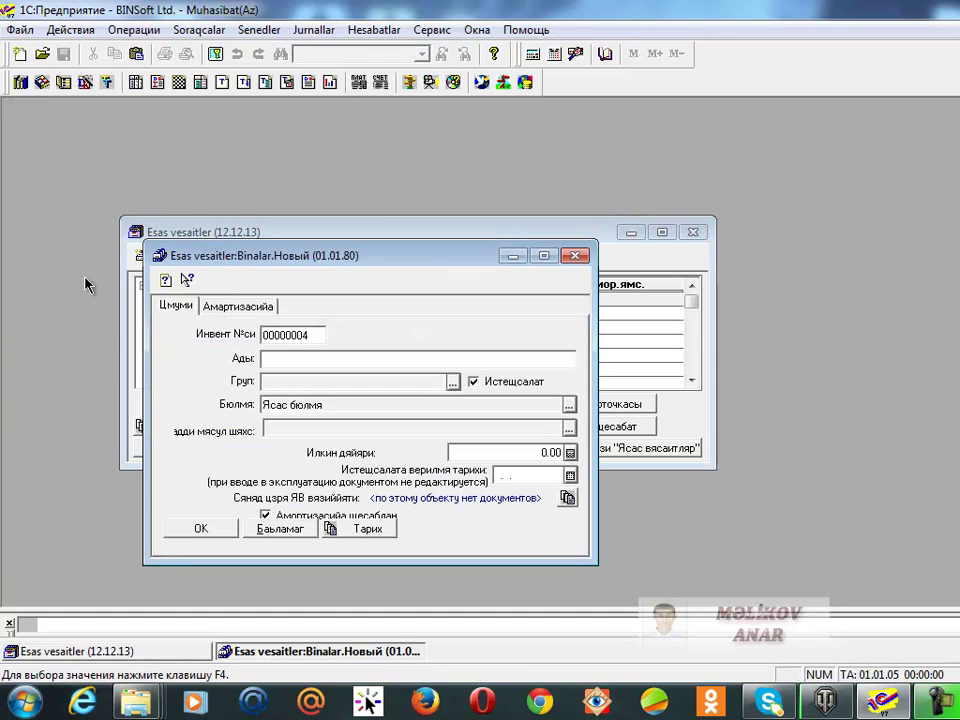
drag(186, 263, 224, 212)
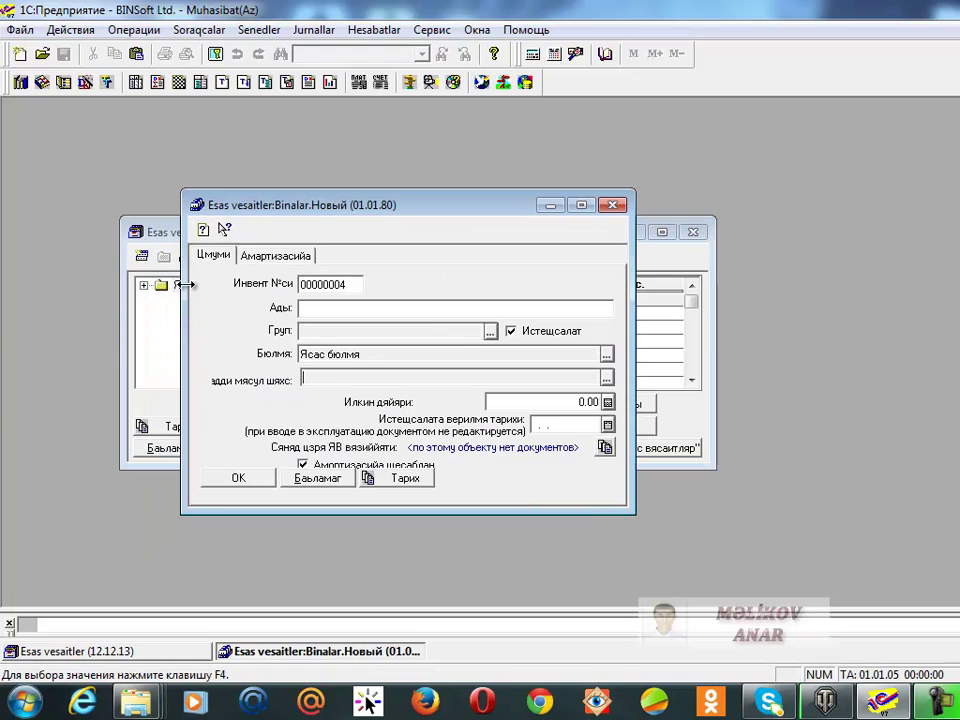
click(313, 310)
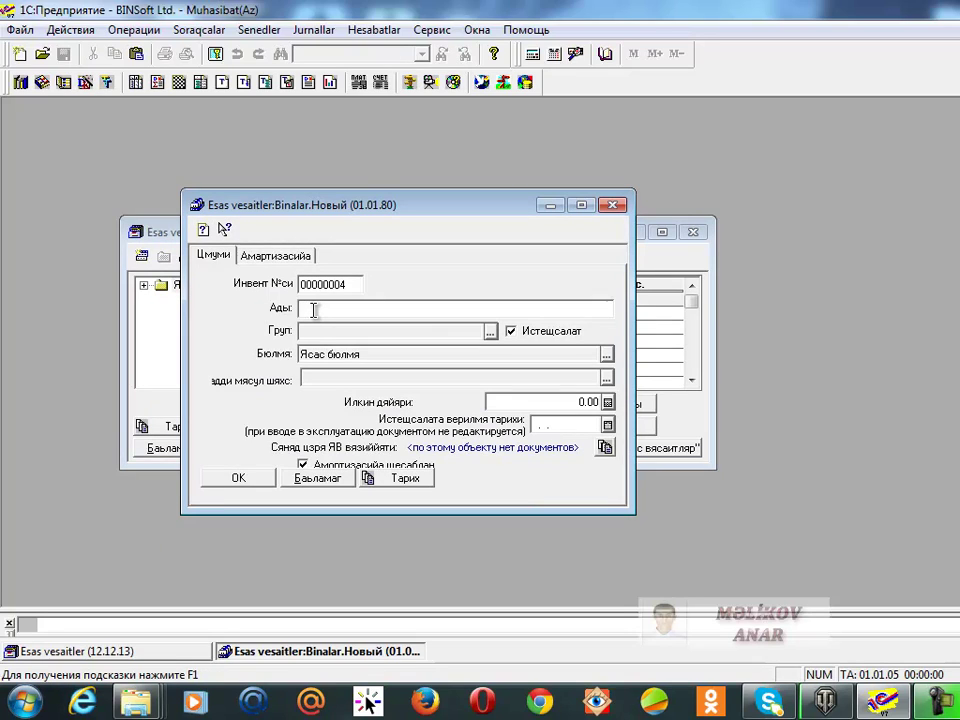
text(of)
text(fi)
text(s)
text(O)
Set the Ofis asset's group to Биналар and its department to Ясас бюлмя
click(490, 331)
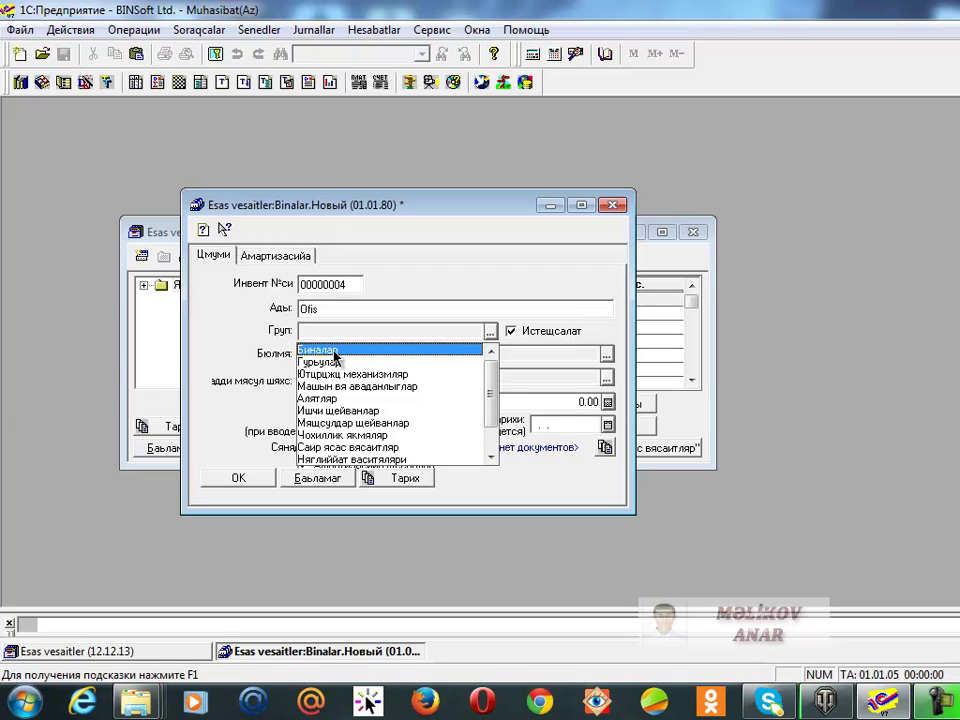
scroll(371, 437, down, 3)
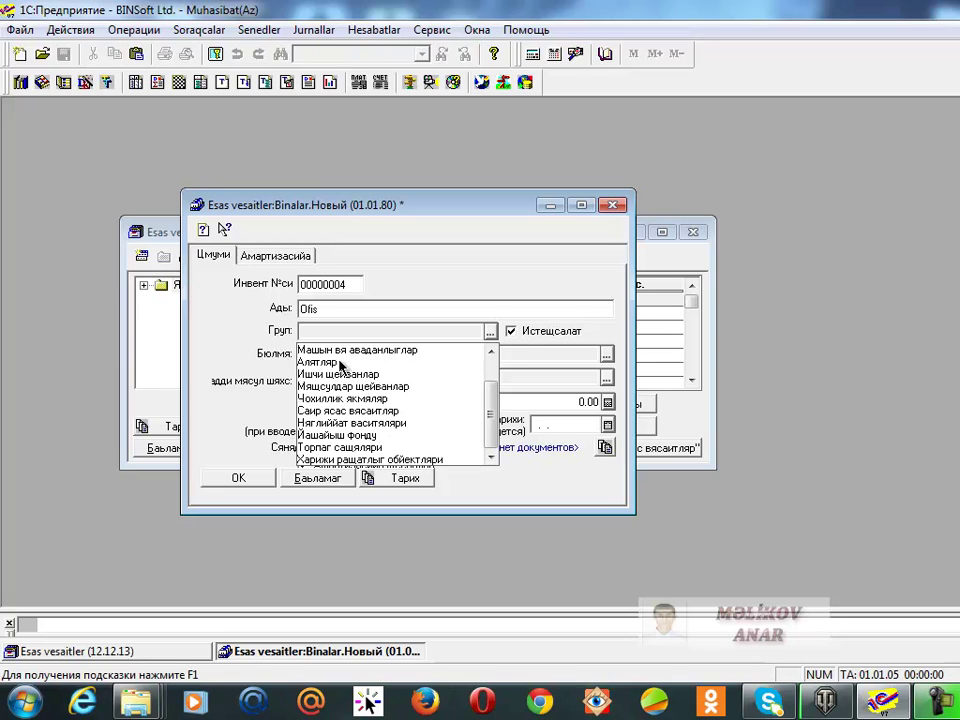
scroll(400, 375, up, 3)
click(355, 352)
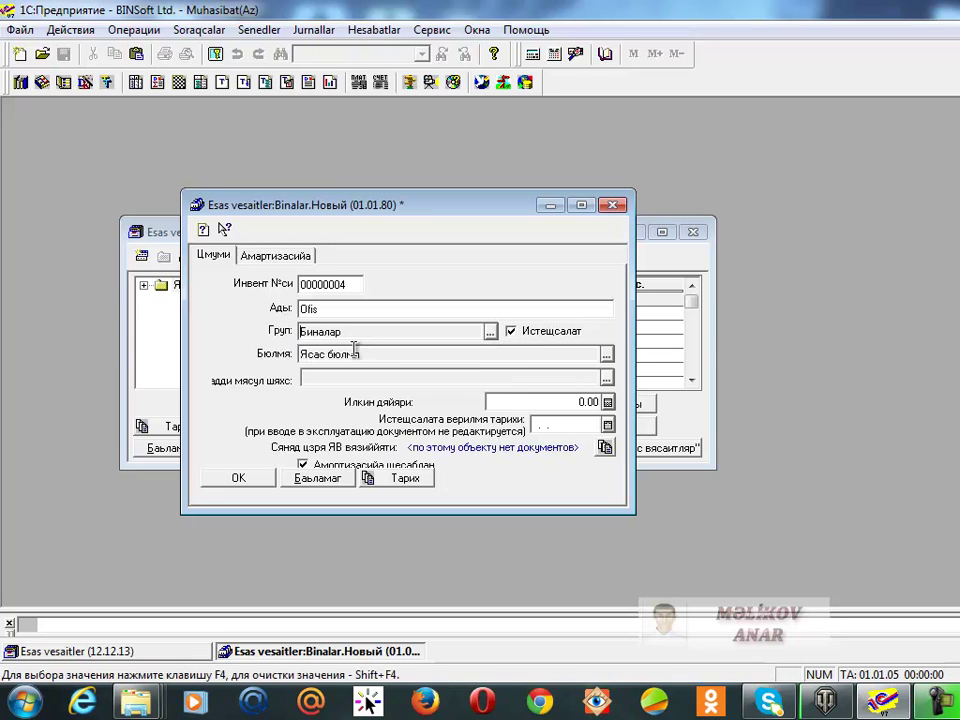
click(606, 356)
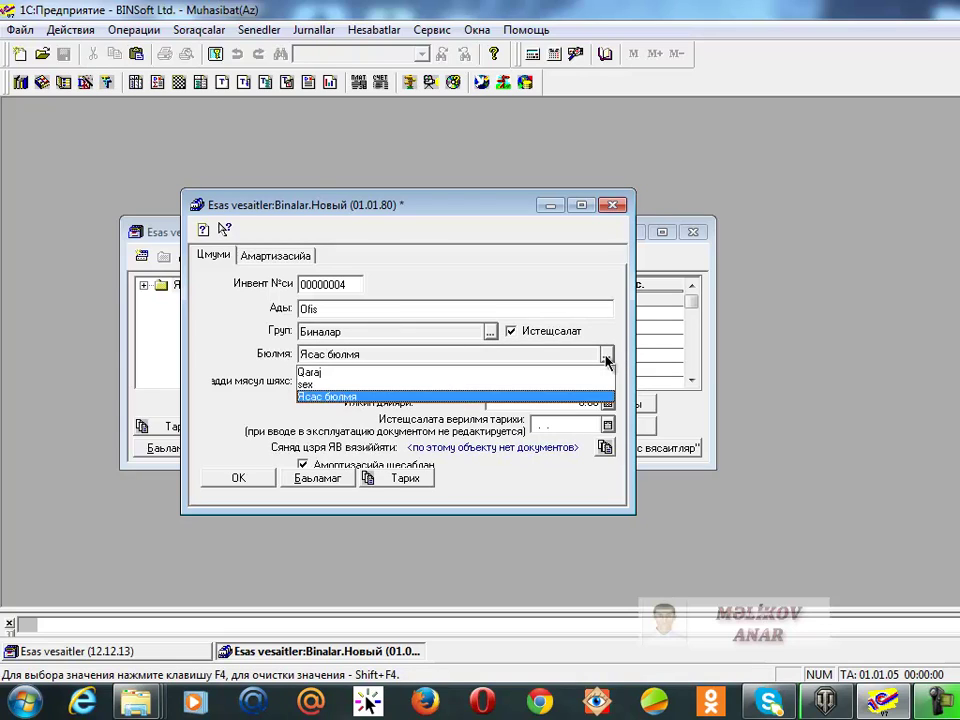
click(321, 397)
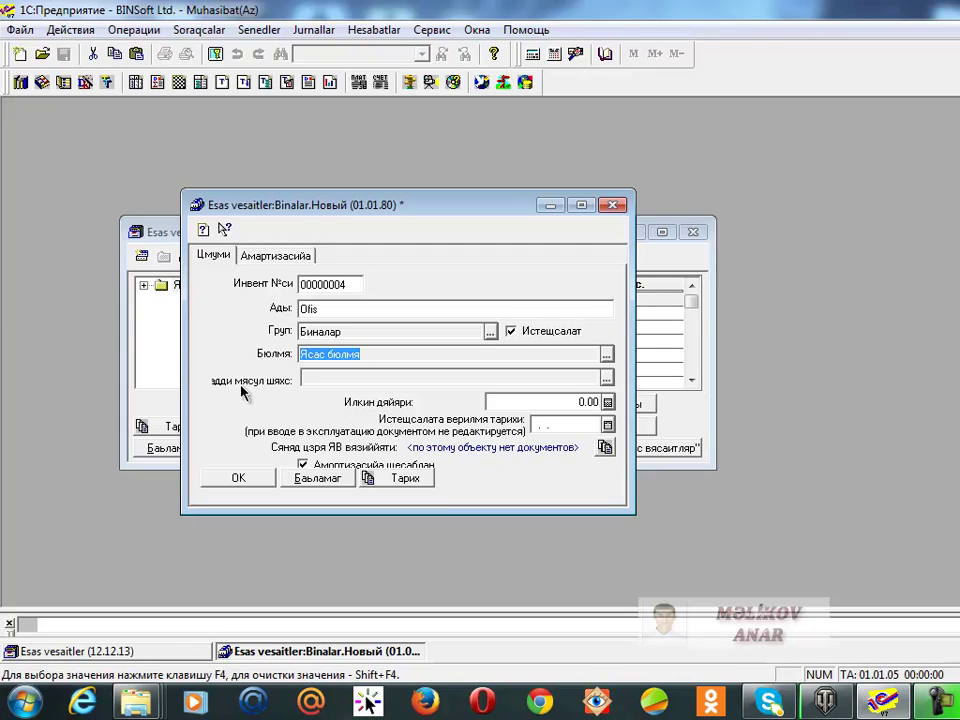
Assign the employee with the position Mudir from the Ofis staff group as the asset's responsible person
click(606, 378)
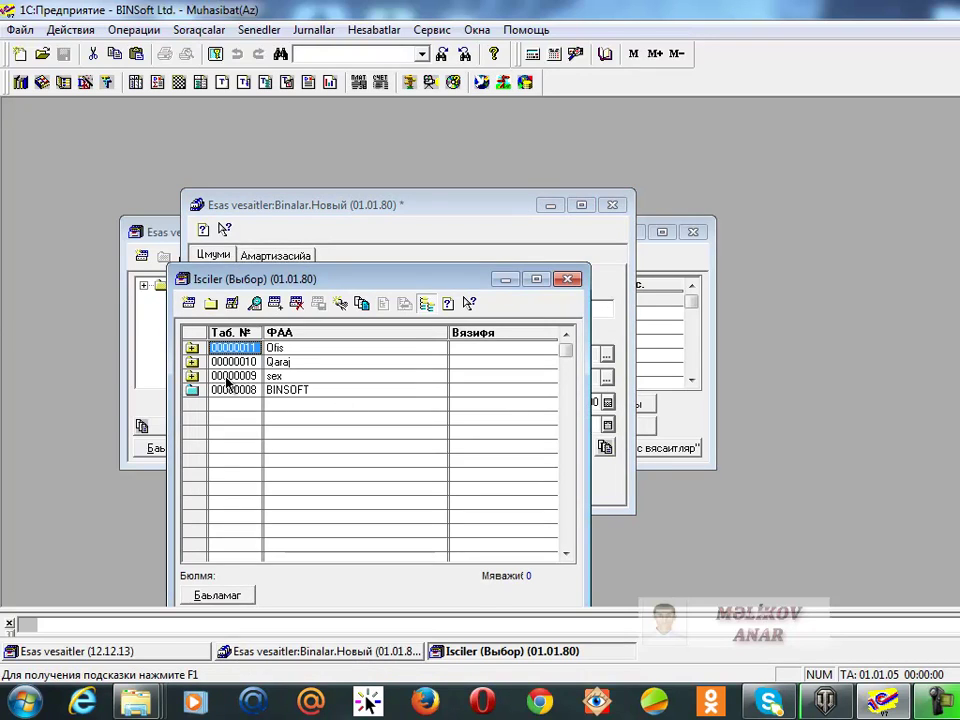
double_click(192, 349)
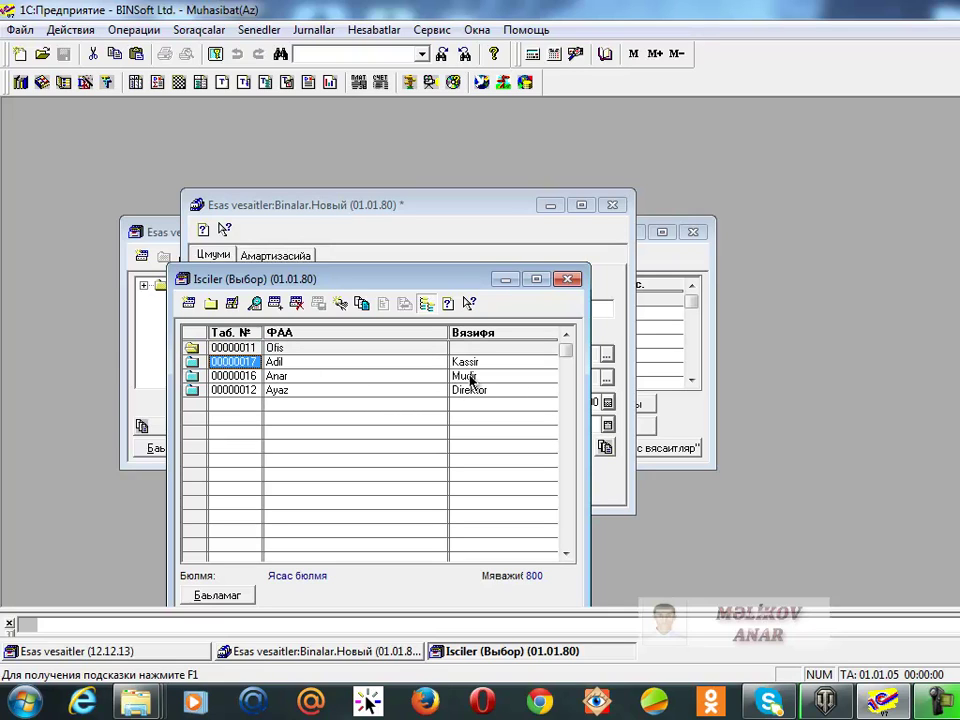
double_click(356, 383)
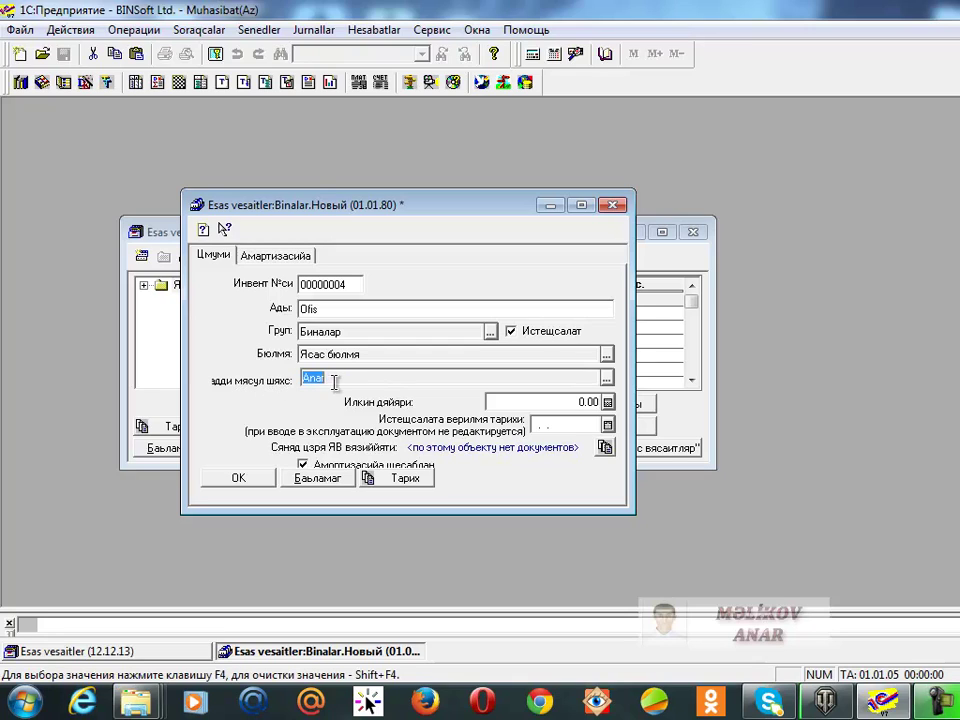
click(310, 381)
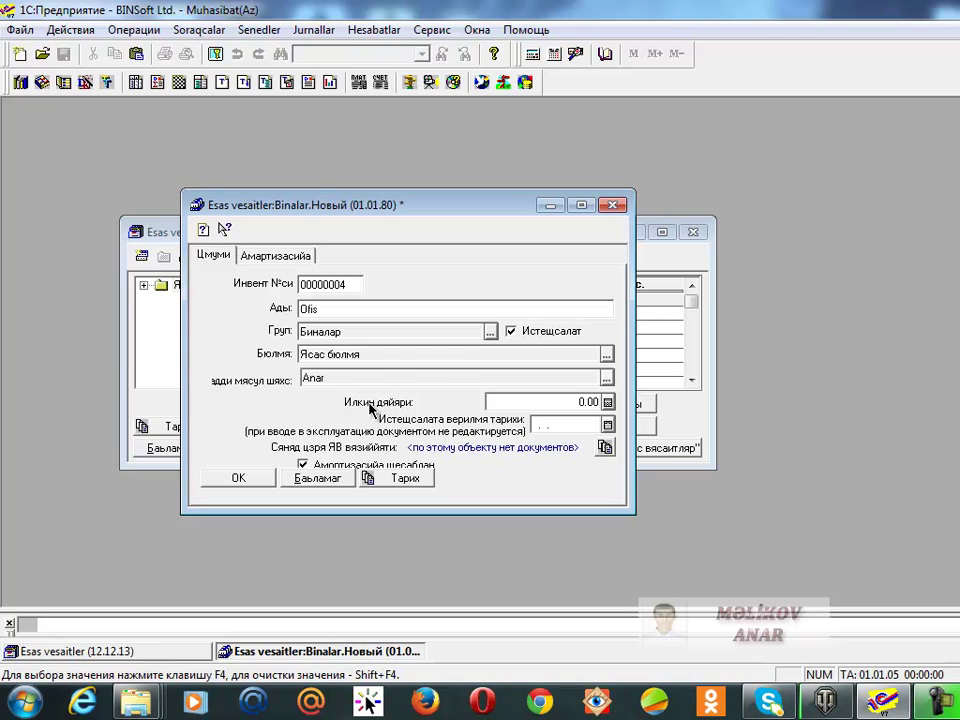
Set the Ofis asset's initial value to 20,000.00 and leave the commissioning date blank
click(553, 401)
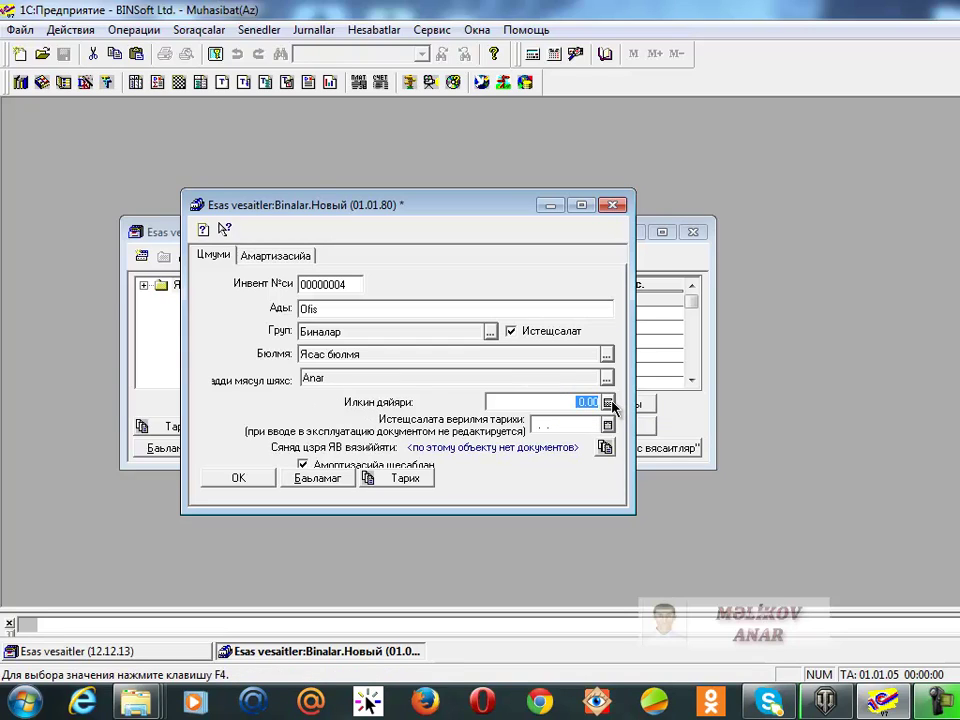
text(20000)
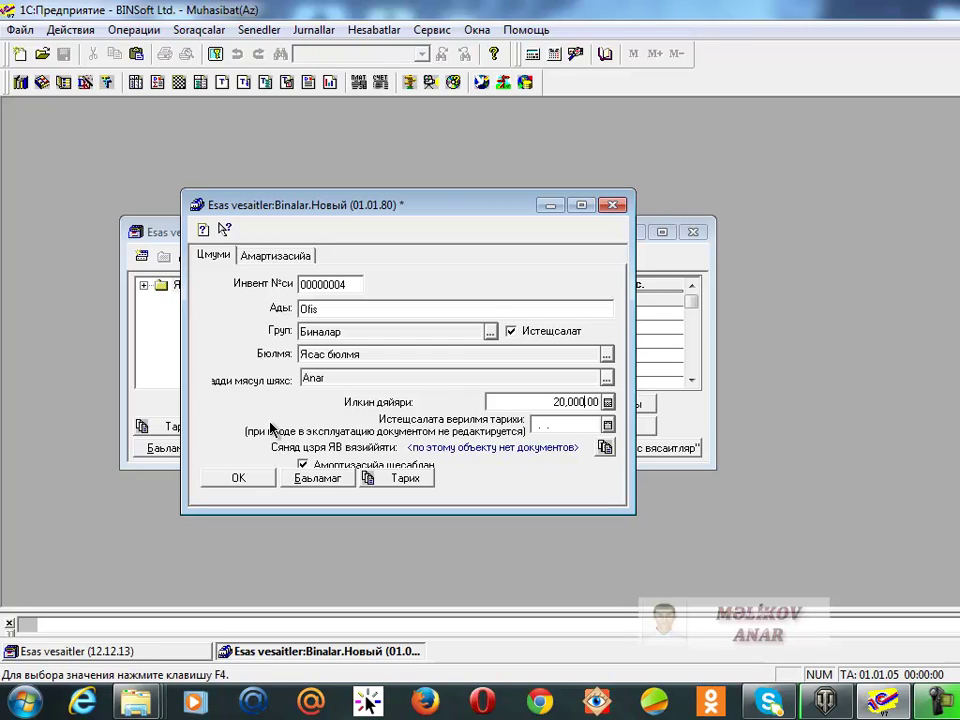
click(607, 426)
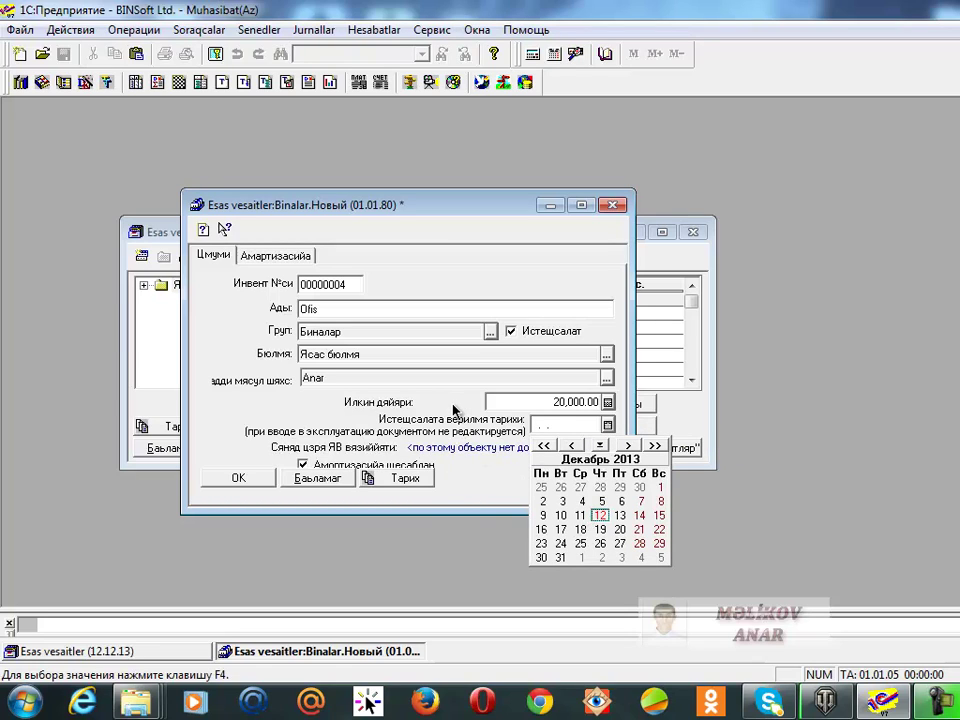
click(469, 440)
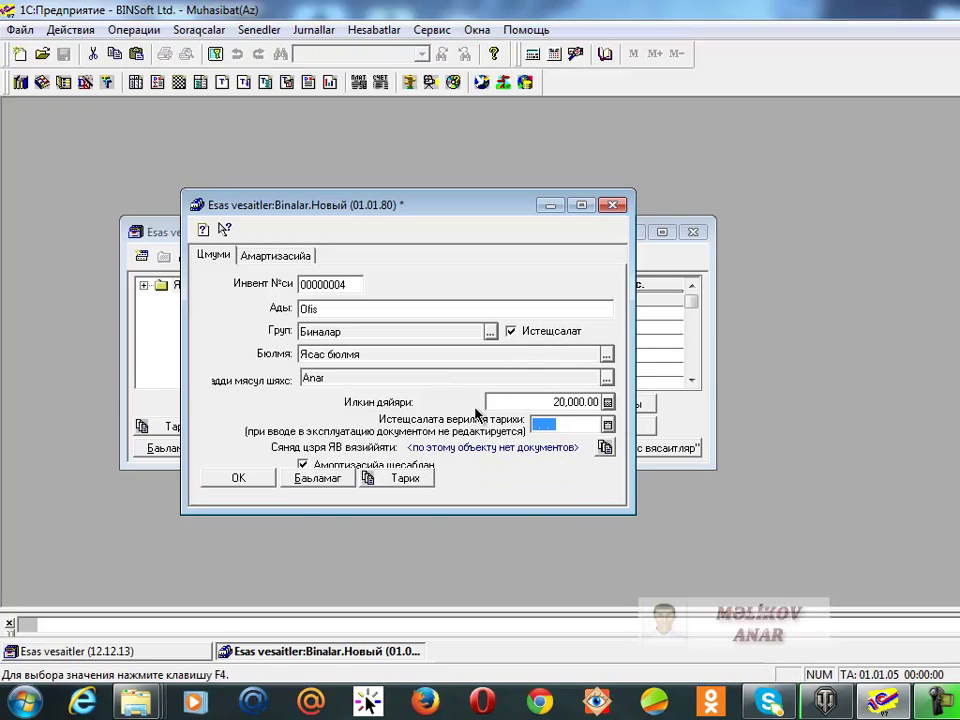
In the depreciation settings, set the expense account to 20 and the activity type to Мящсул истещсалы
click(259, 262)
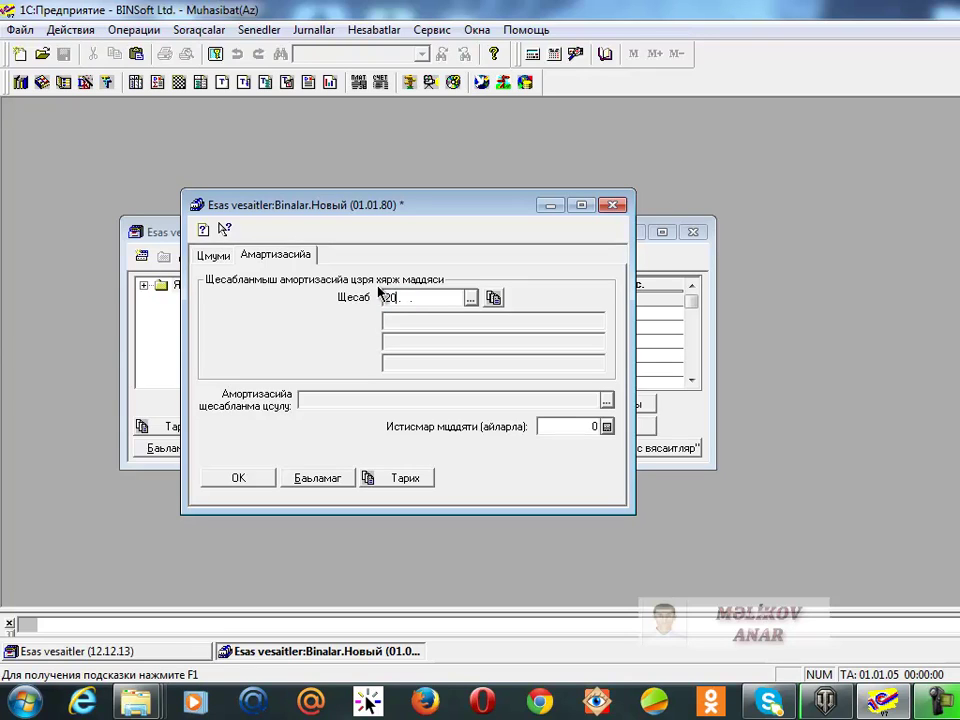
key(F4)
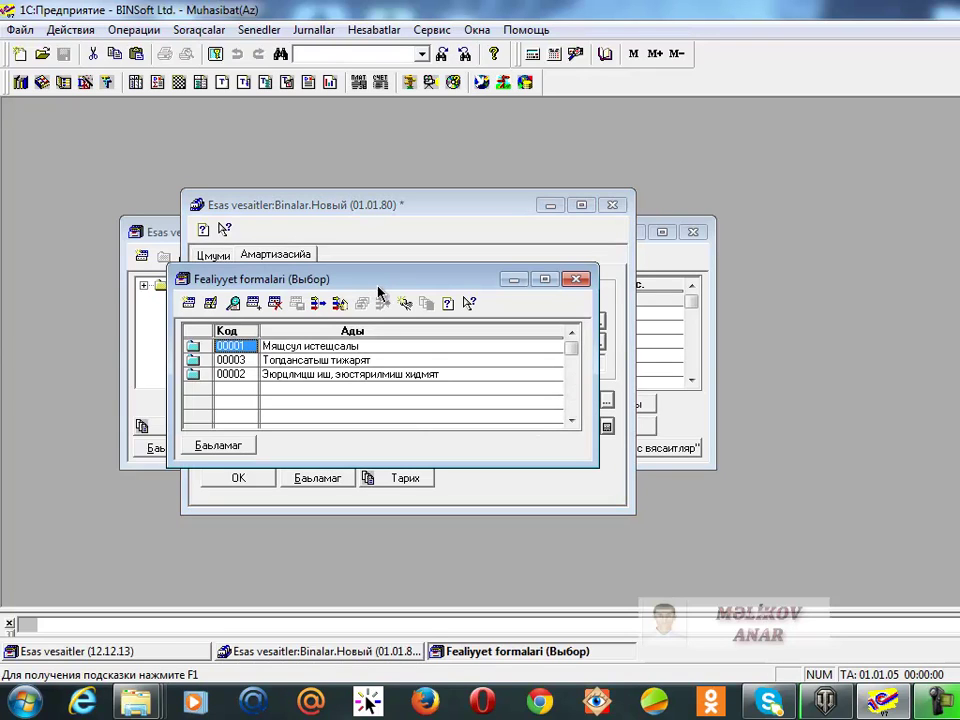
double_click(335, 347)
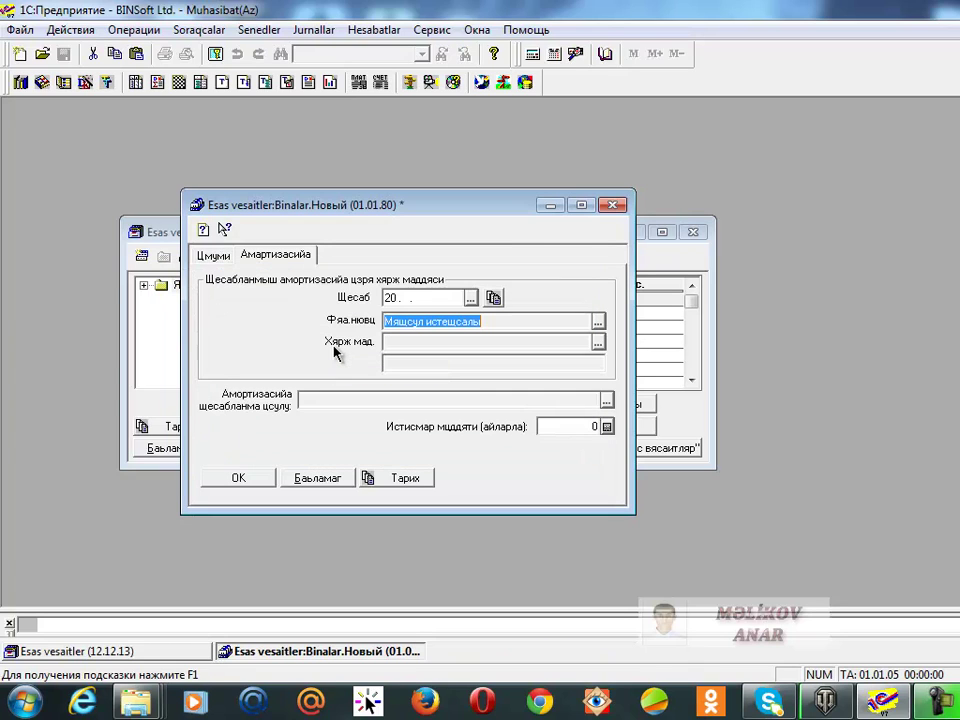
Choose Ясас вясаитлярин амортизасийасы as the cost item for the asset's depreciation expense
key(Tab)
key(F4)
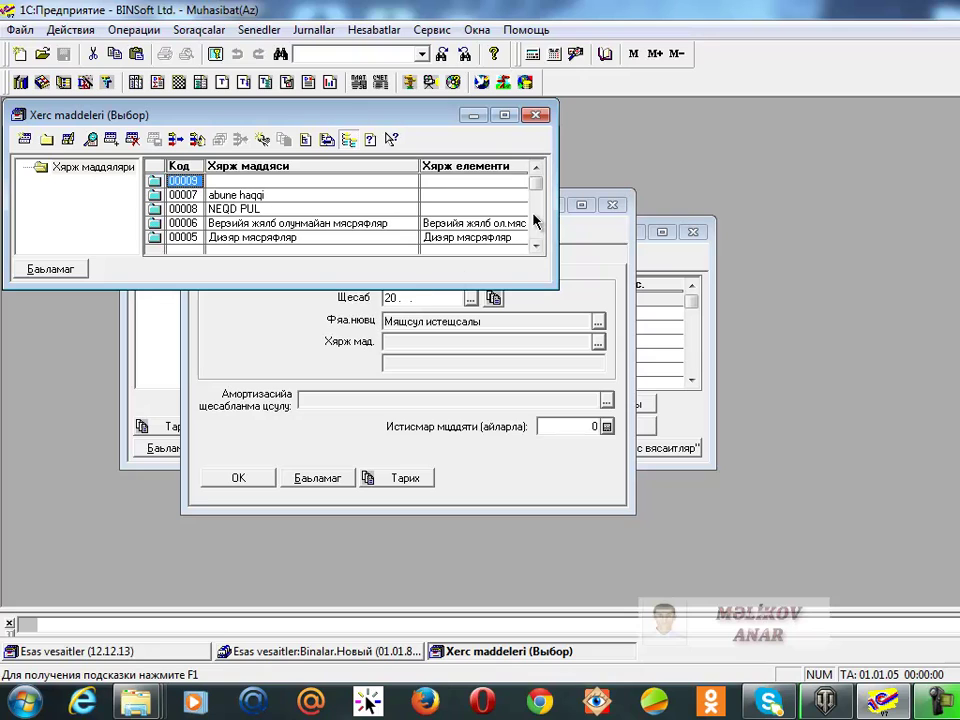
drag(533, 186, 537, 236)
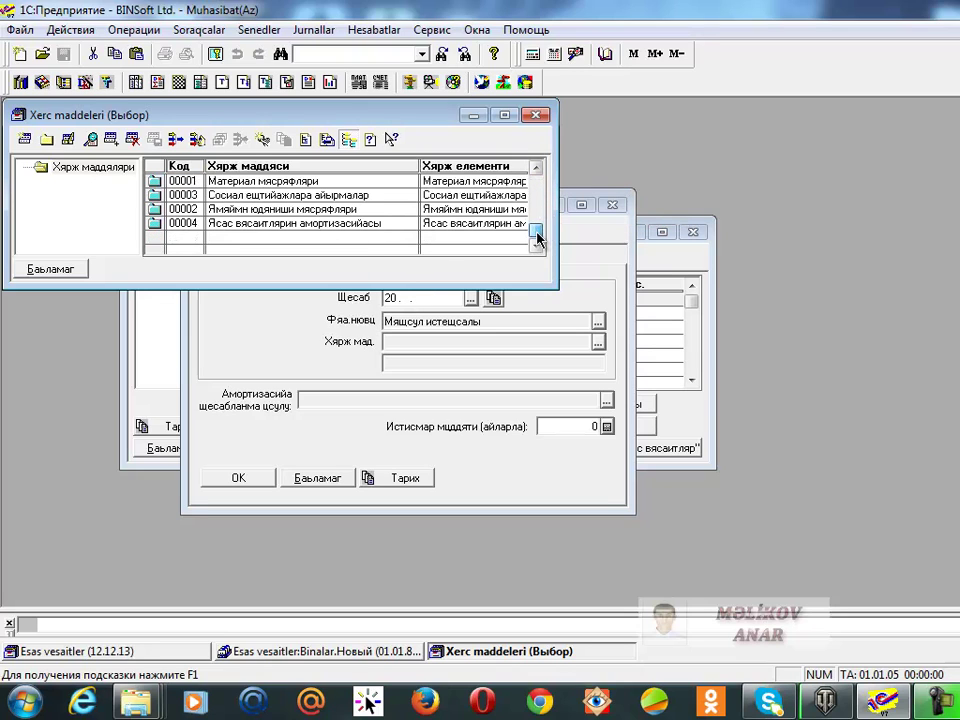
click(336, 226)
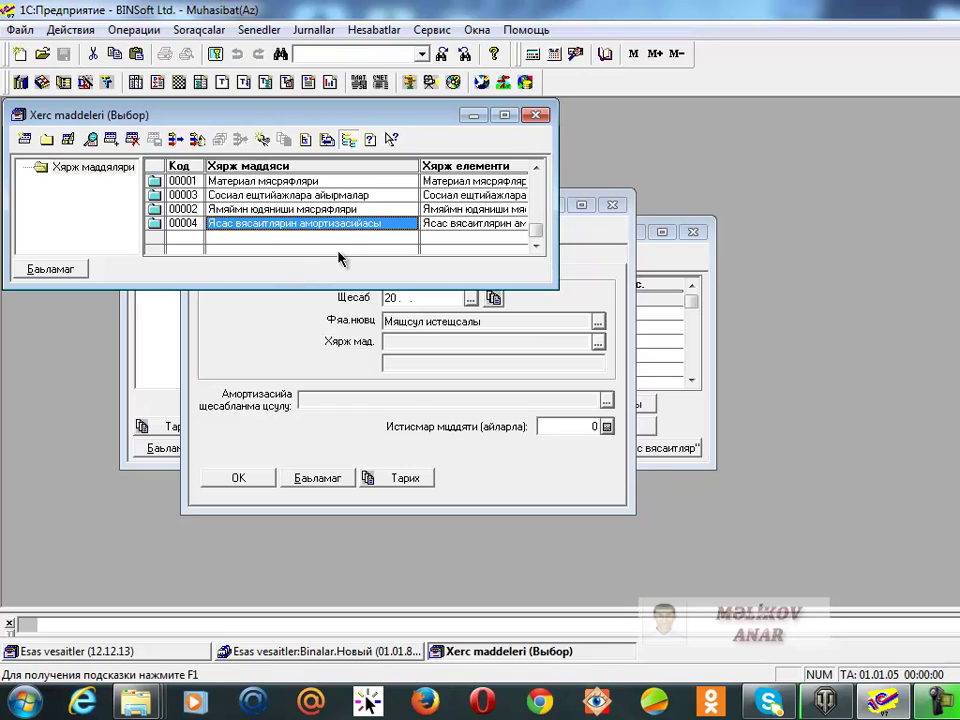
key(Return)
Set the depreciation method to Галыг дяйри and the annual depreciation rate to 3%
key(F4)
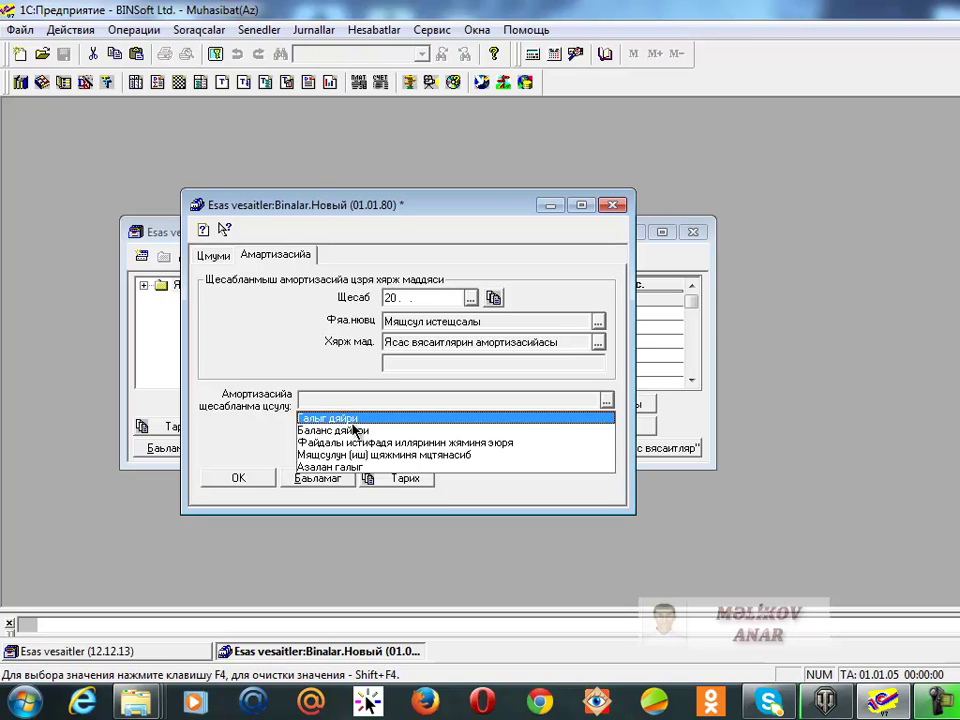
key(Return)
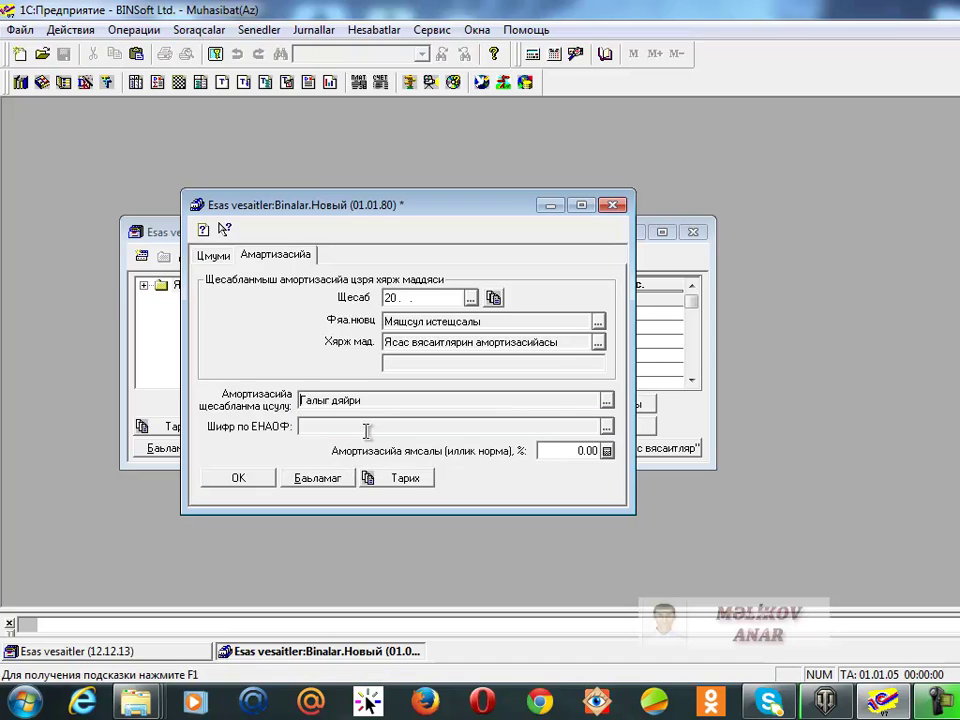
click(572, 452)
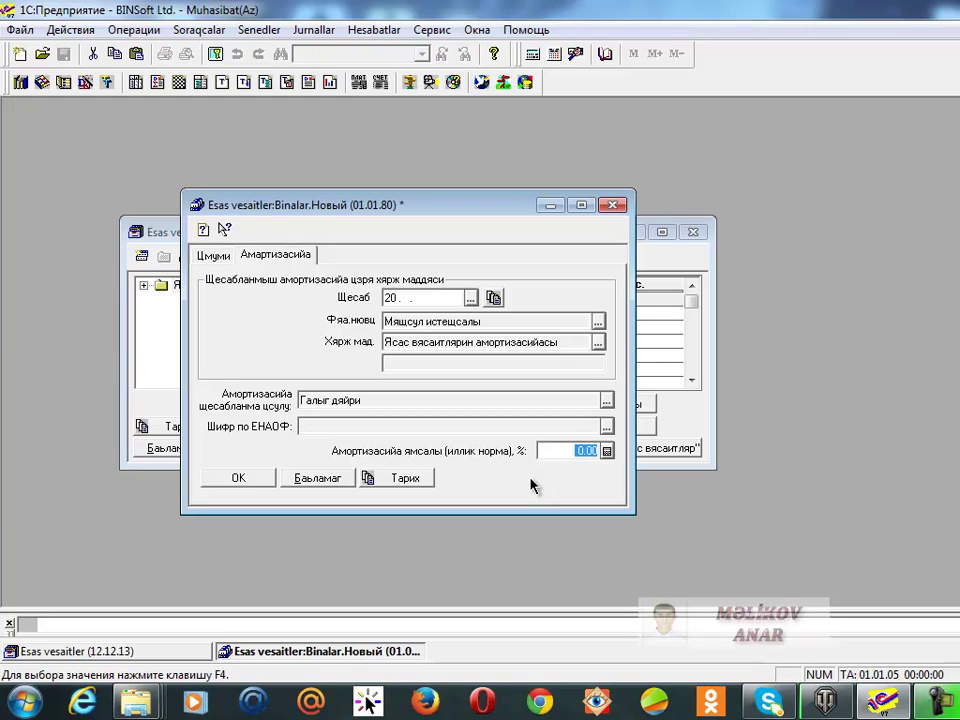
text(3)
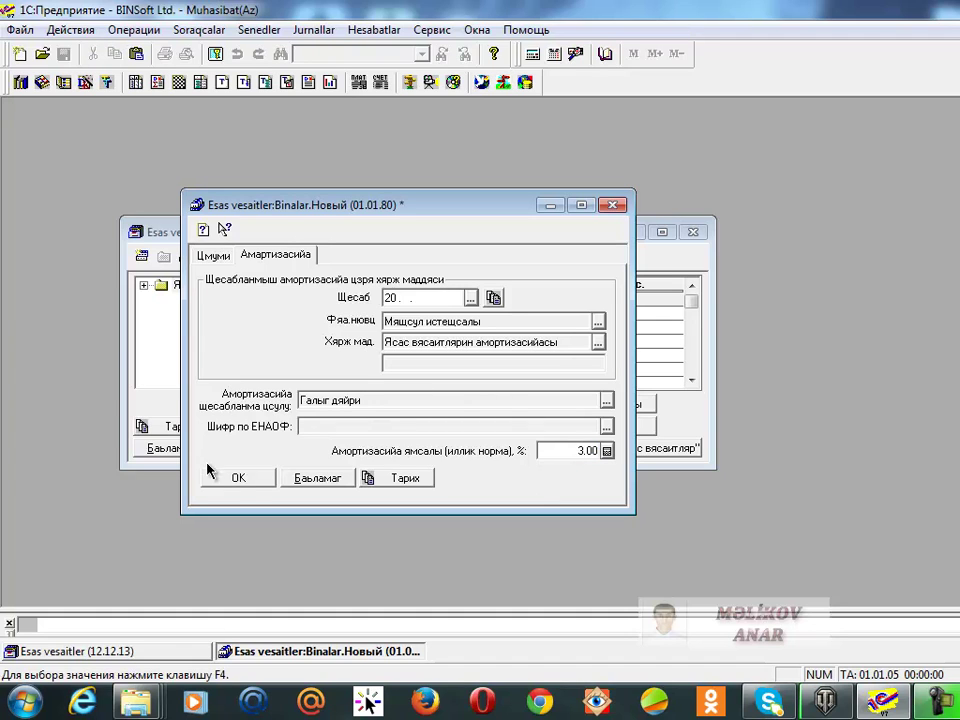
Save the Ofis asset with its periodic attributes dated 01.01.80 and open the Neqliyyat vasiteleri group
click(236, 478)
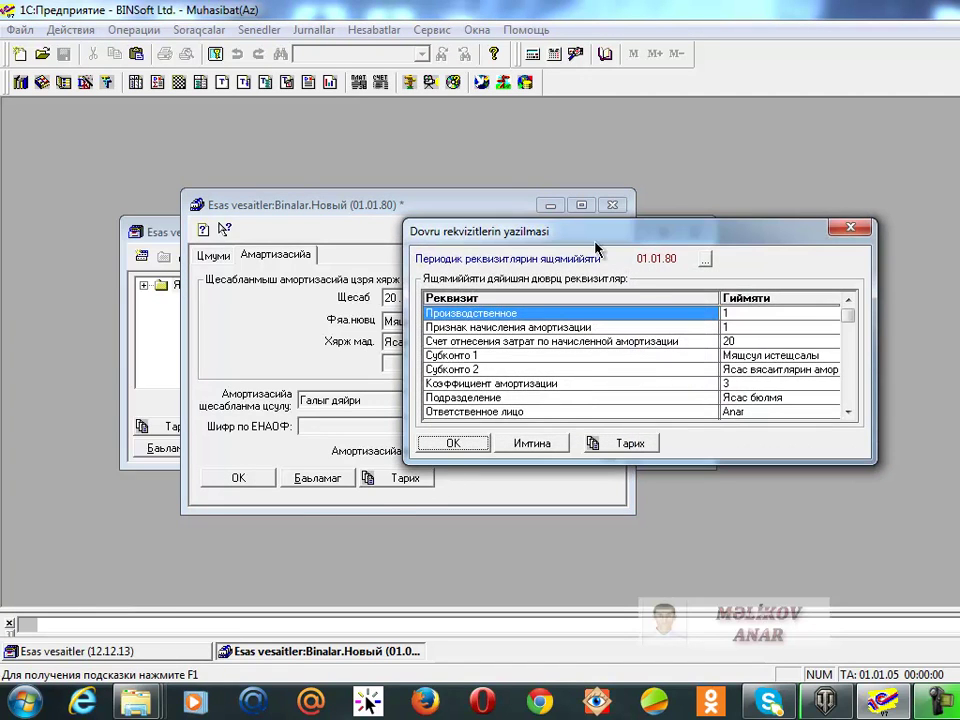
click(436, 444)
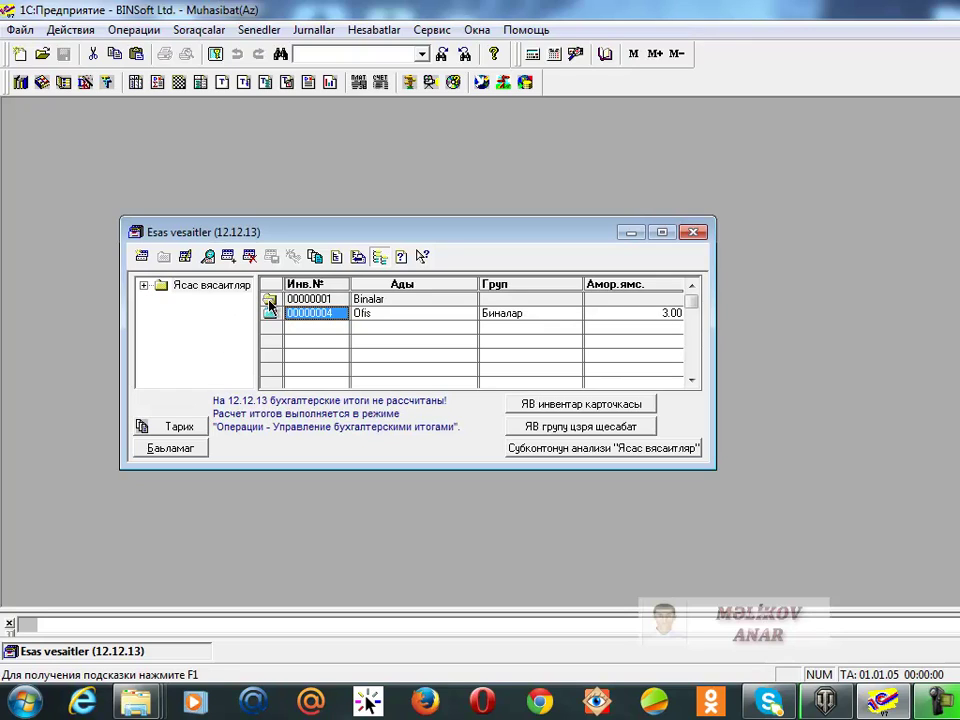
key(ctrl+Up)
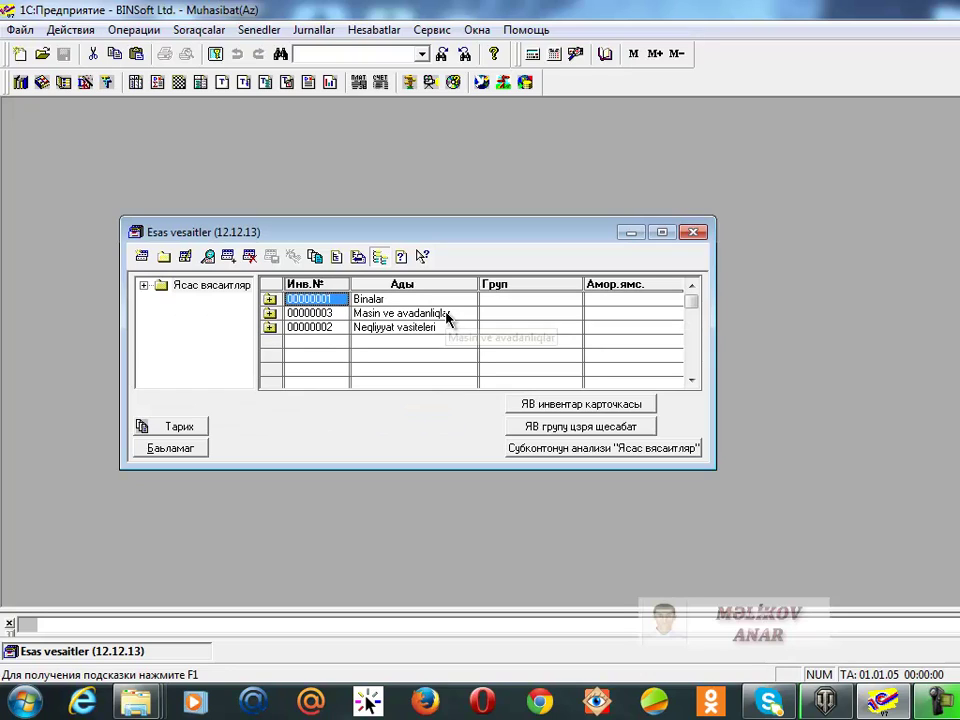
double_click(270, 328)
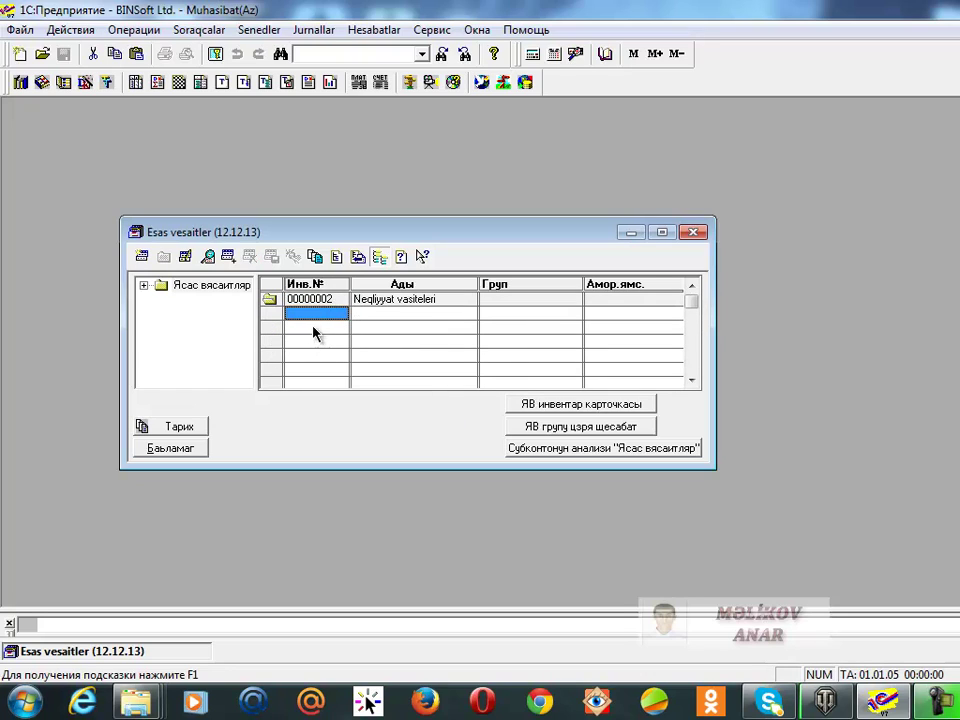
Add a new asset named Sonata, with asset group Няглиййат васитяляри and department Ясас бюлмя
click(142, 257)
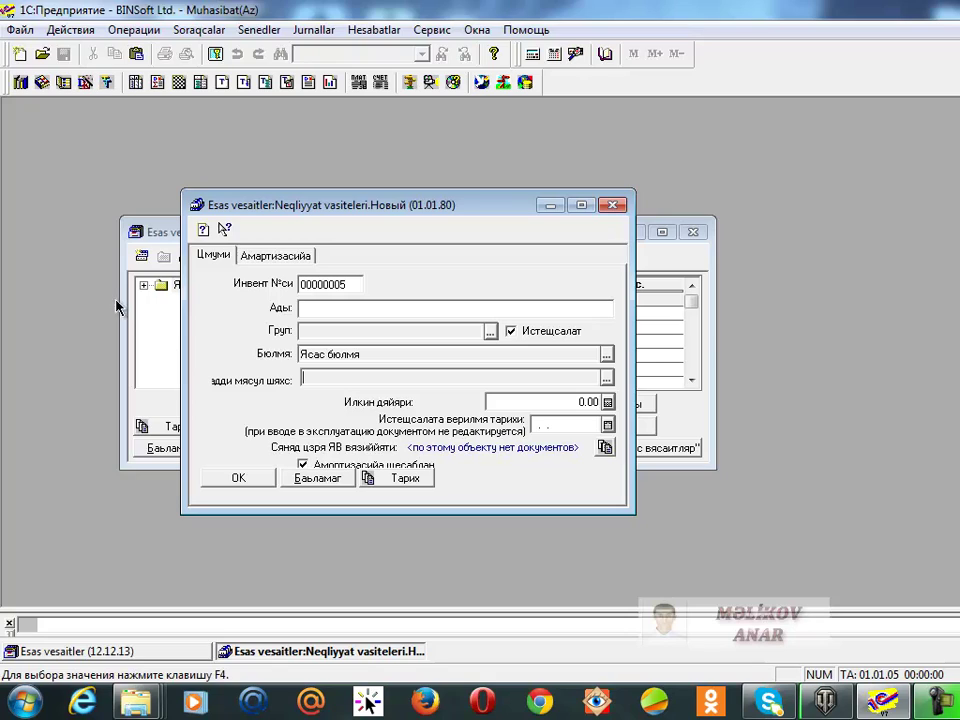
click(367, 310)
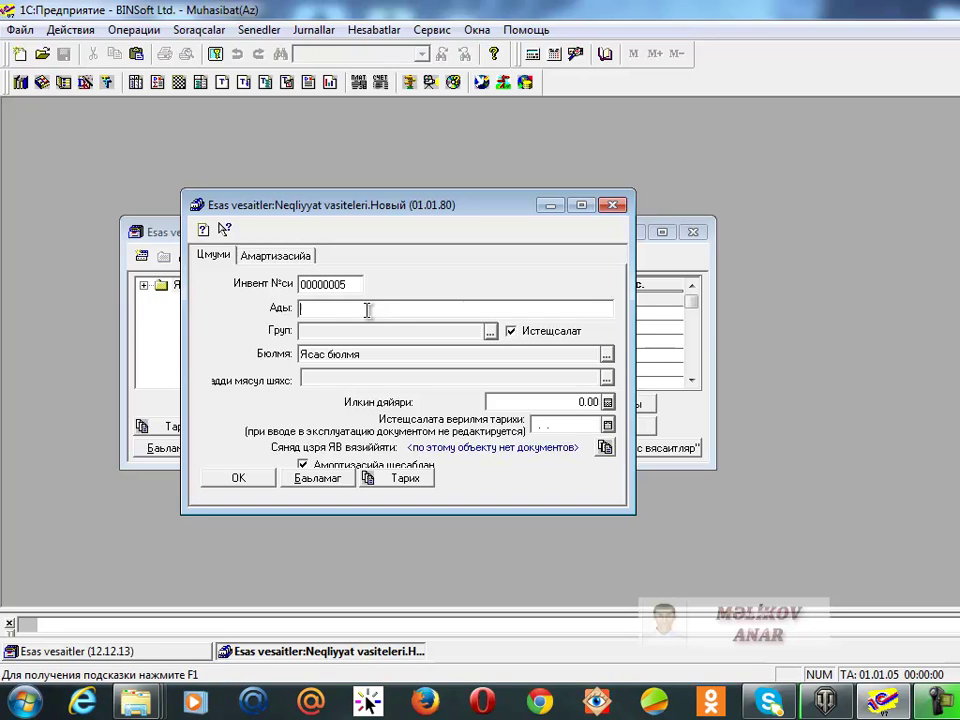
text(Sonata)
click(490, 331)
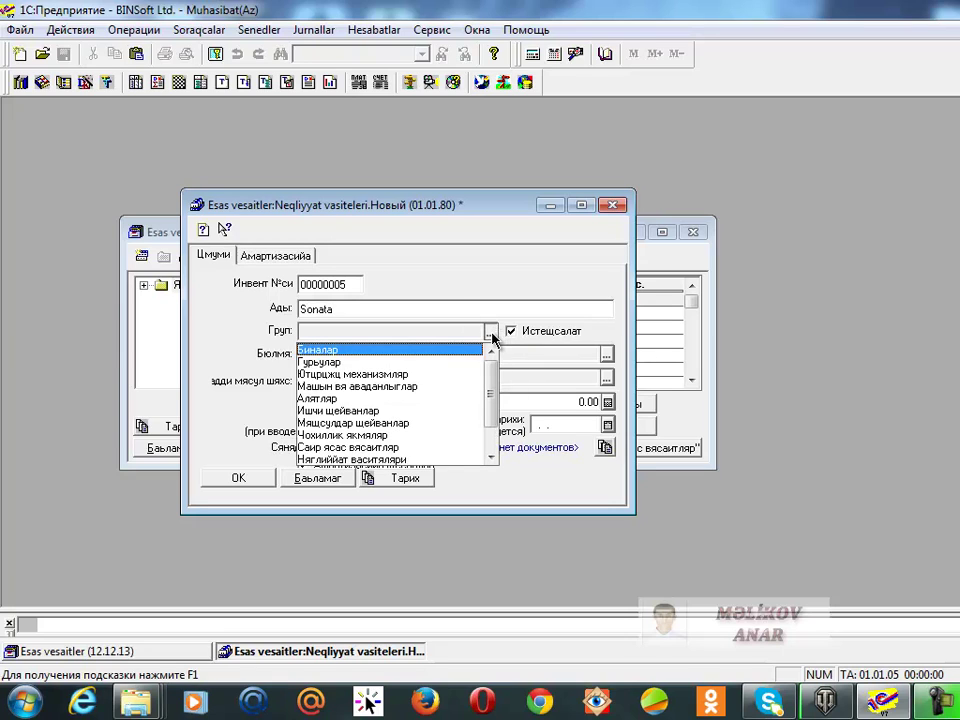
scroll(412, 390, down, 3)
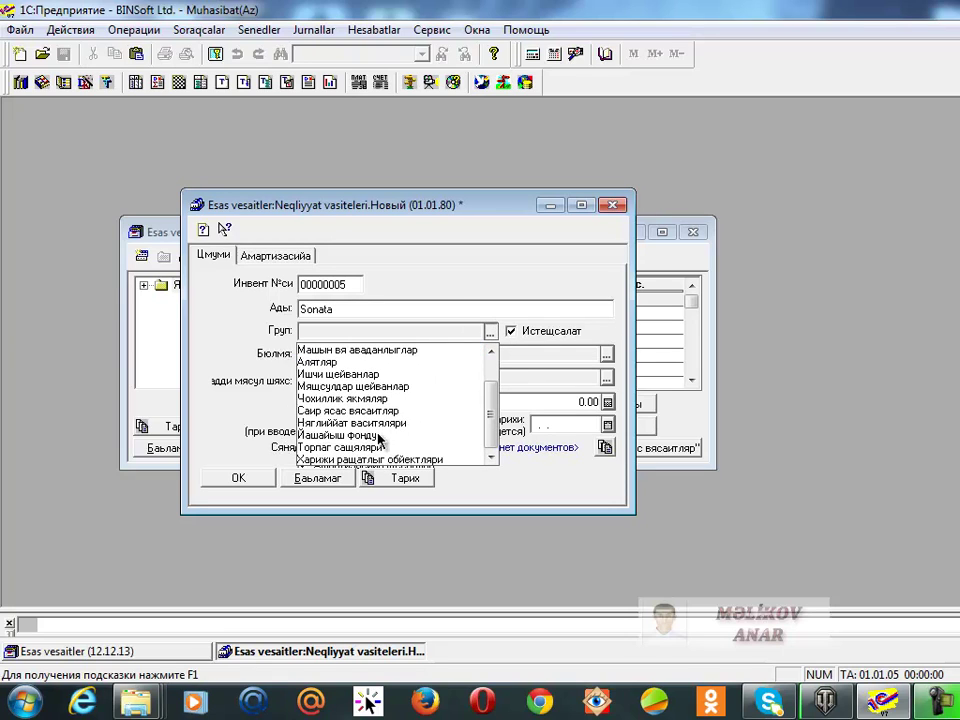
click(352, 423)
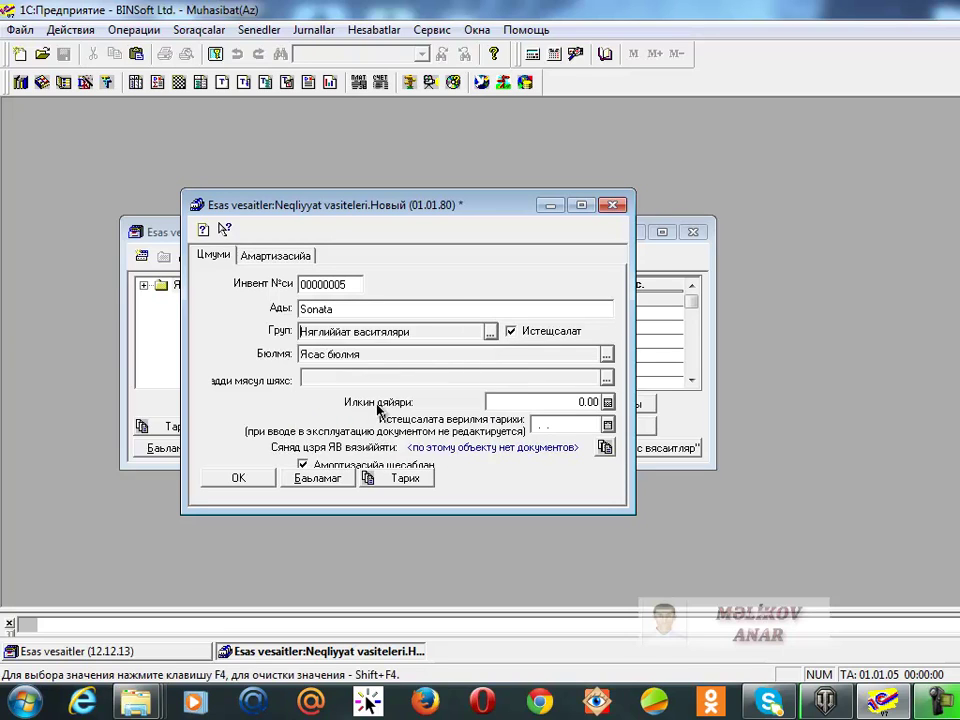
click(606, 356)
click(320, 393)
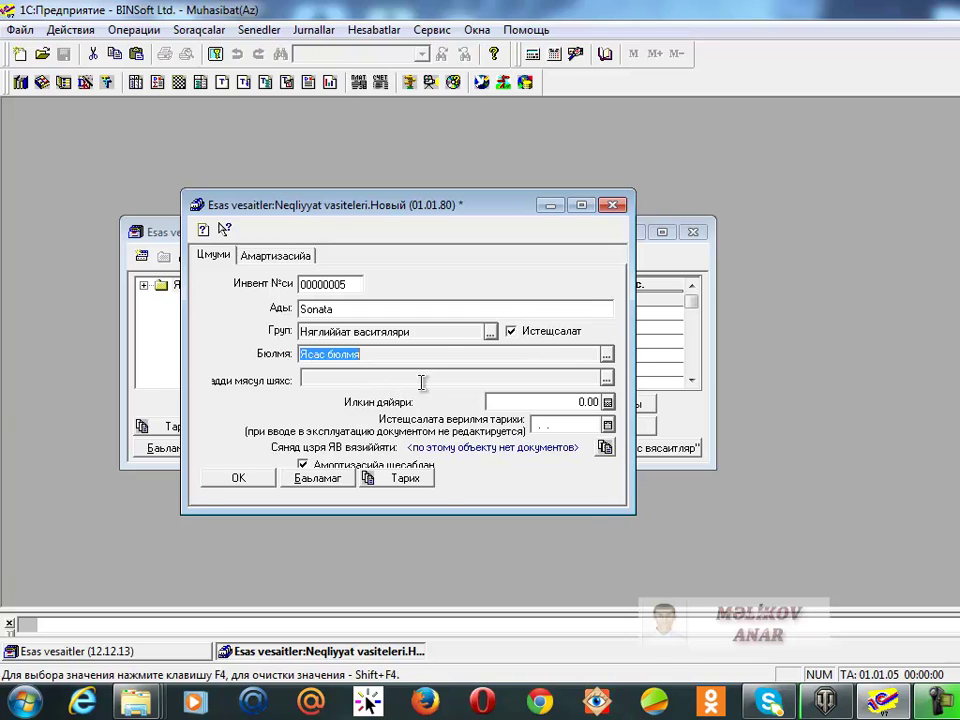
Assign the Mudir from the Ofis employee group as Sonata's responsible person and set the initial value to 10,000.00
key(Tab)
key(F4)
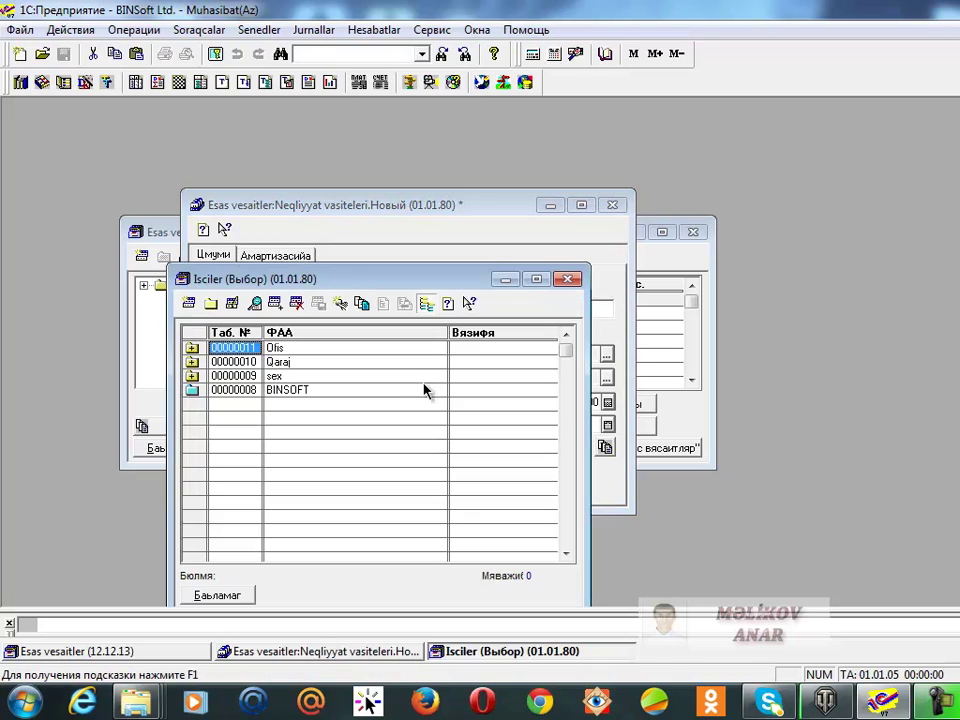
double_click(193, 350)
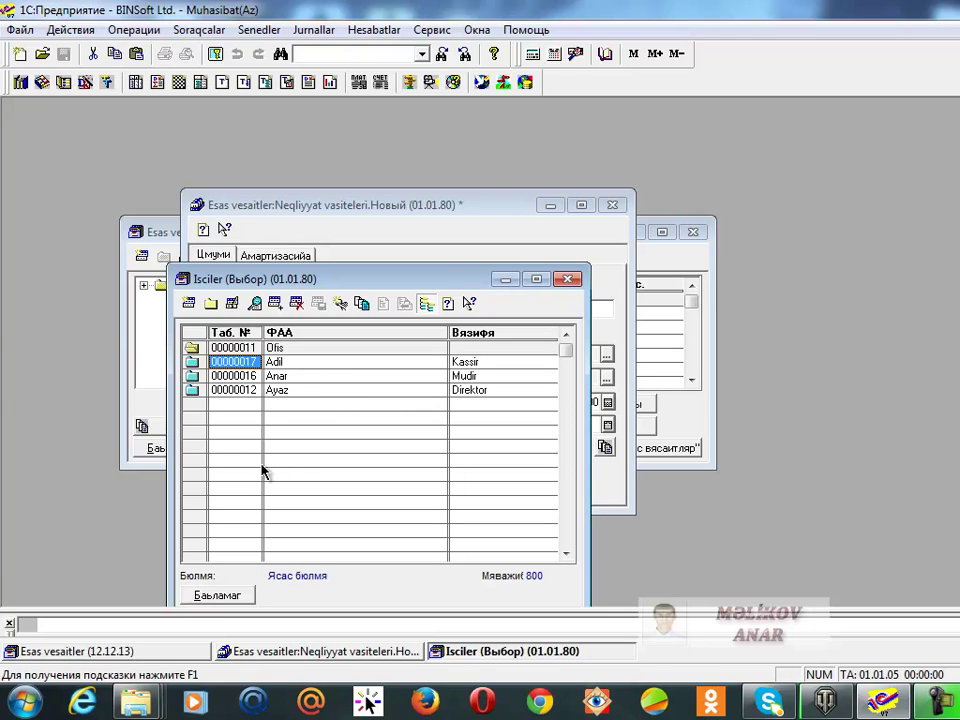
double_click(338, 376)
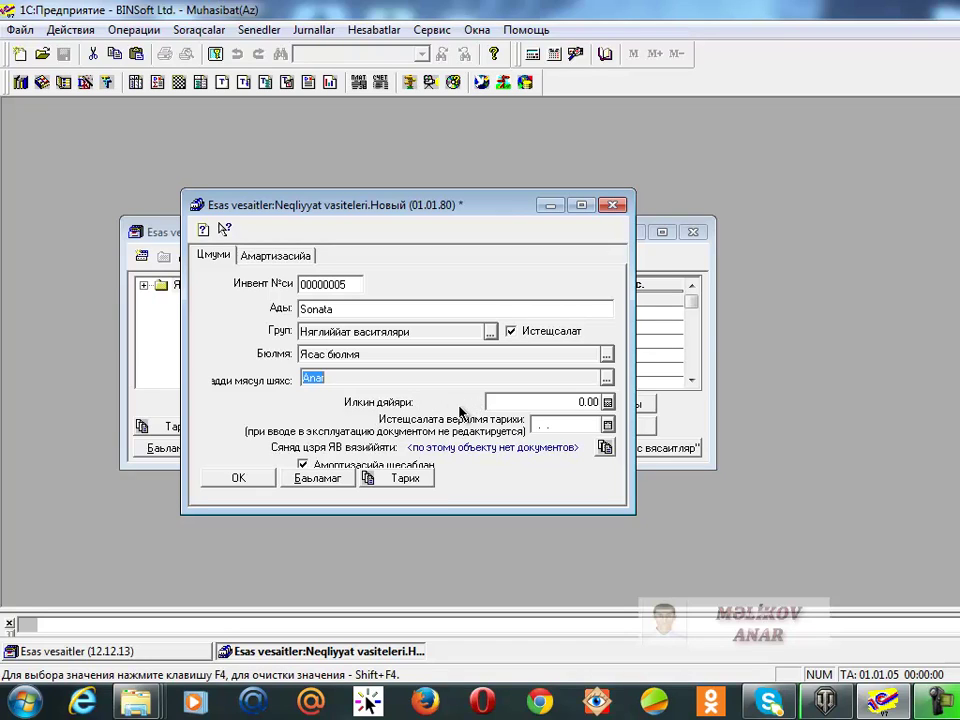
click(590, 401)
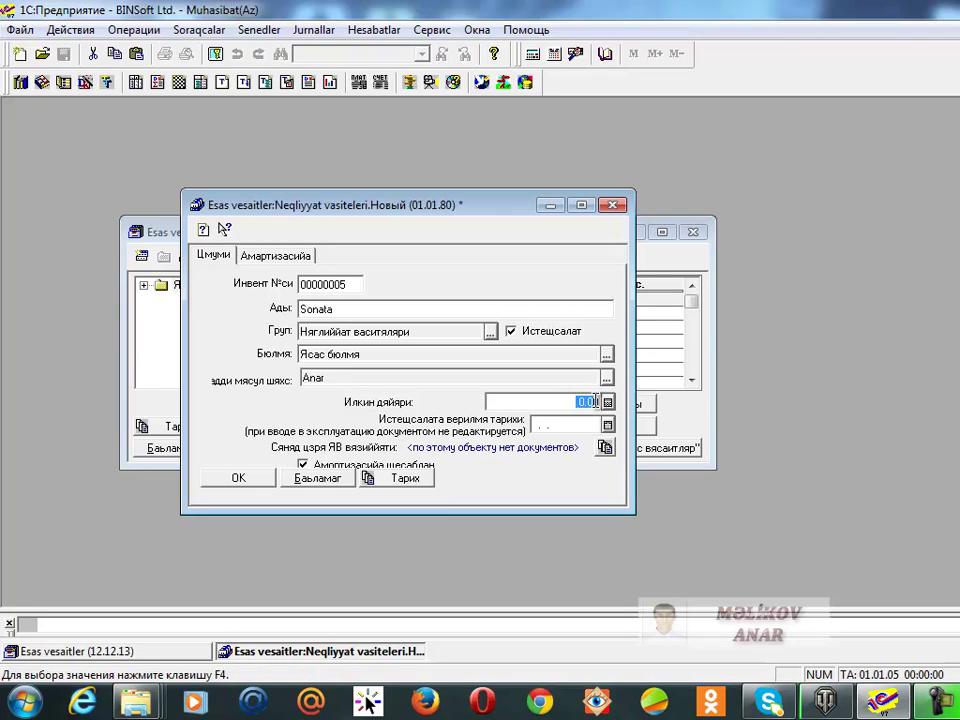
text(10000)
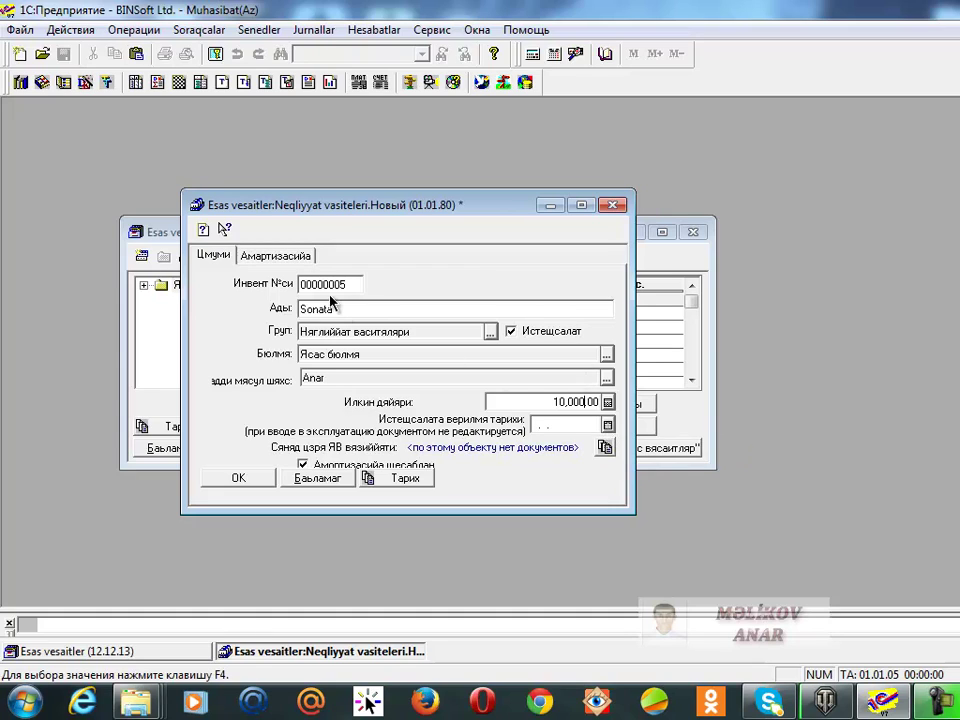
In Sonata's depreciation settings, set the expense account to 20 and the activity type to Мящсул истещсалы
click(302, 258)
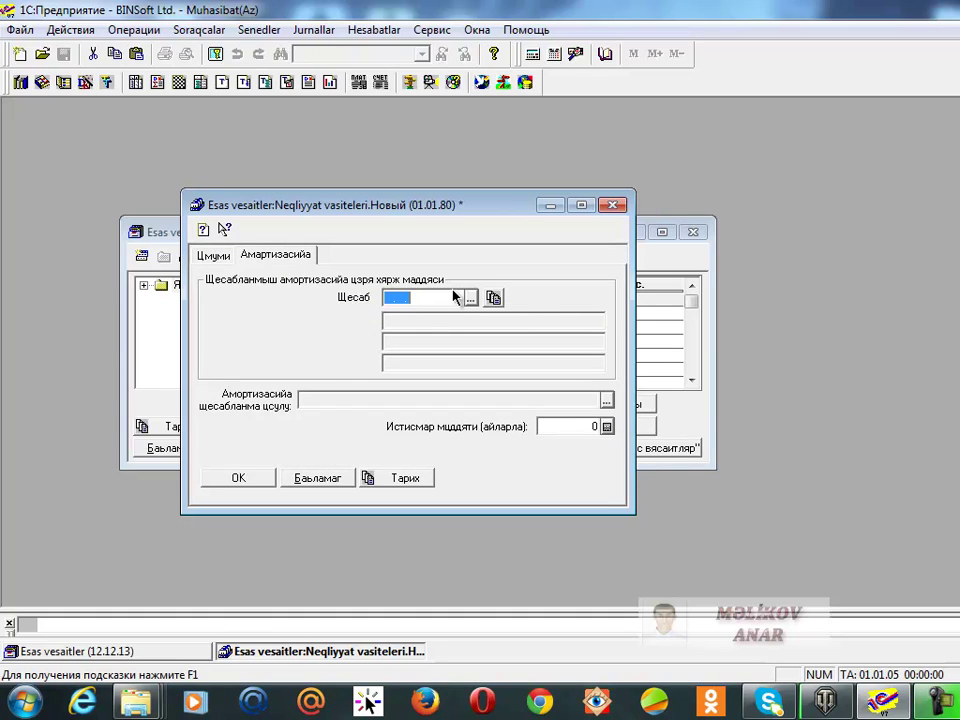
click(397, 297)
click(397, 297)
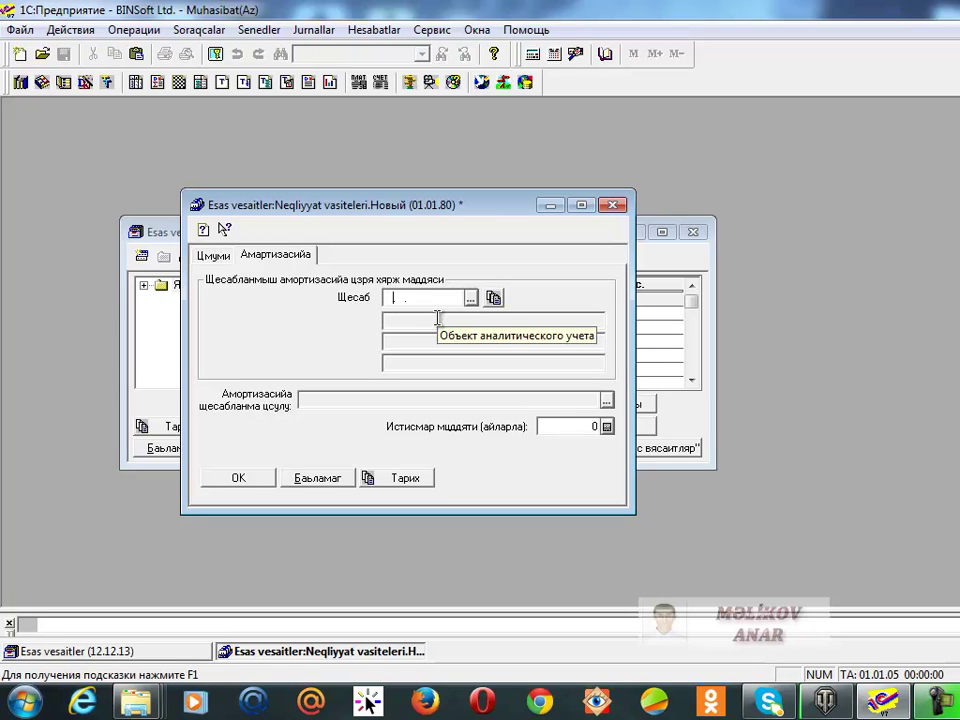
text(20)
key(BackSpace)
key(BackSpace)
key(BackSpace)
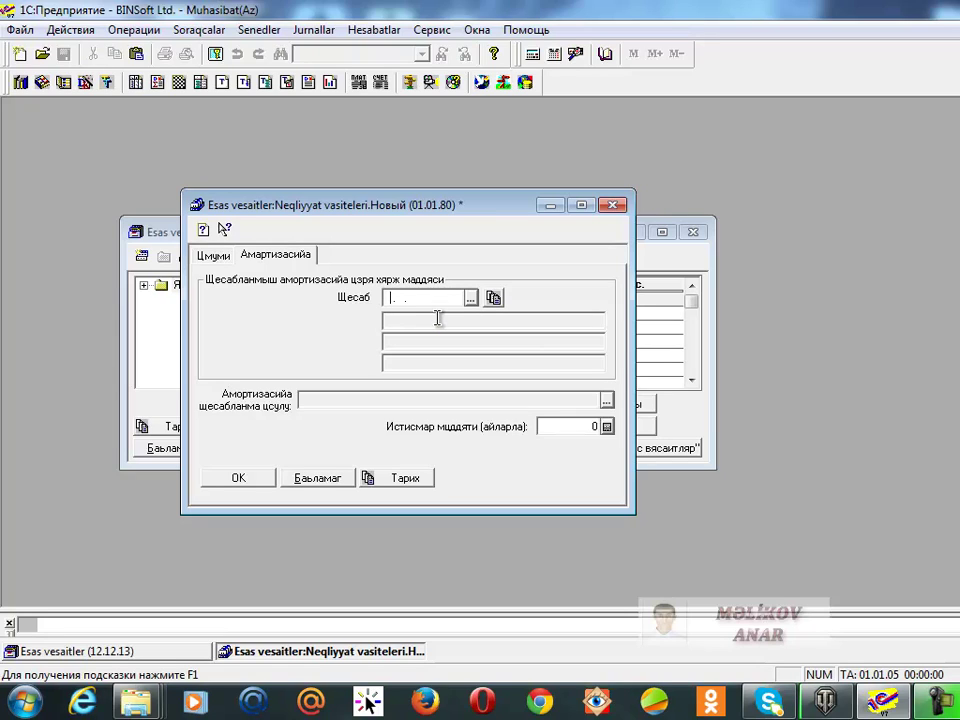
text(20. .)
key(Return)
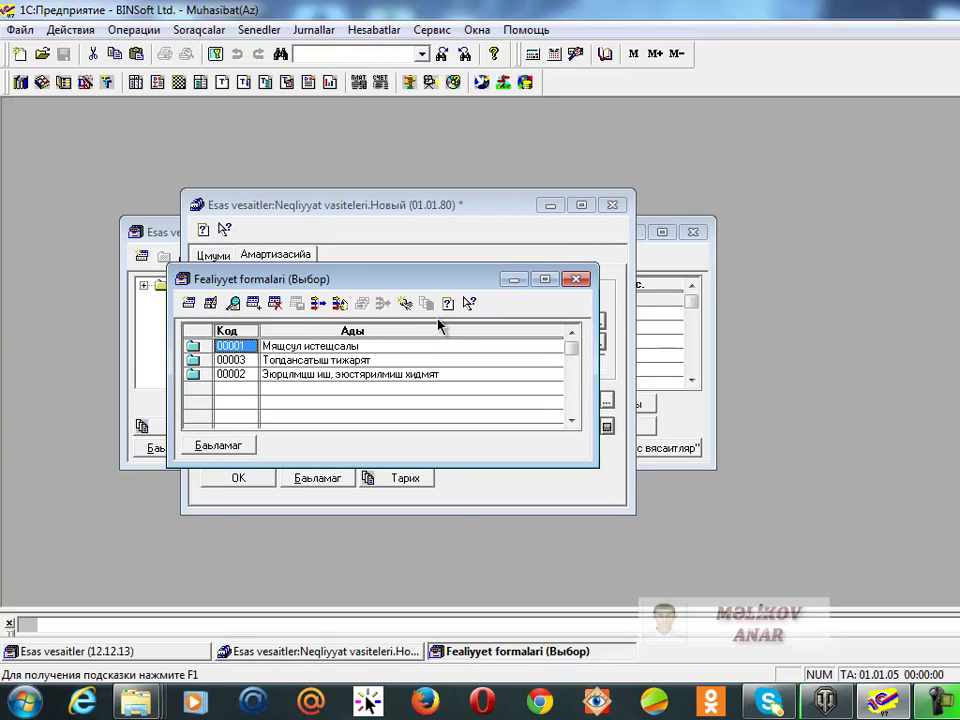
key(Return)
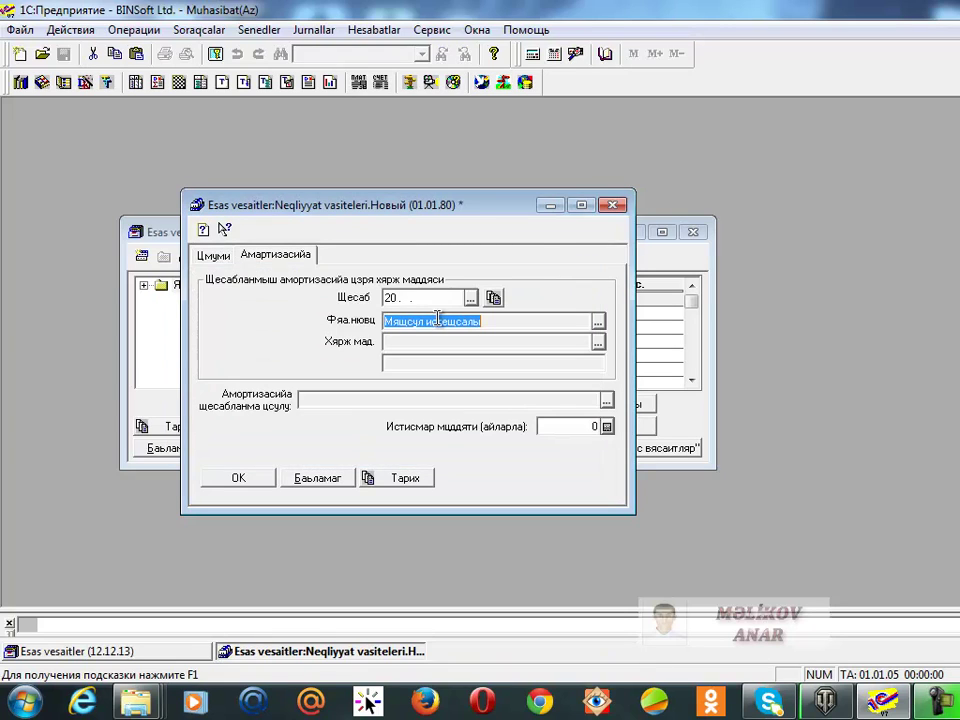
Choose Ясас вясаитлярин амортизасийасы as the cost item for Sonata's depreciation expense
key(Return)
key(Return)
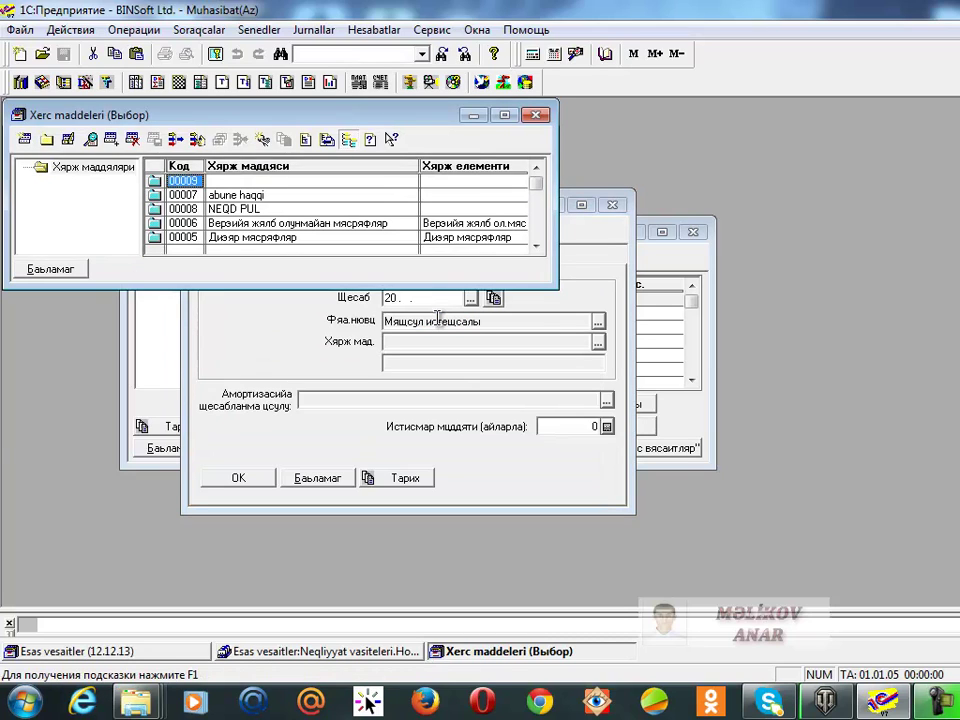
scroll(411, 221, down, 2)
click(411, 222)
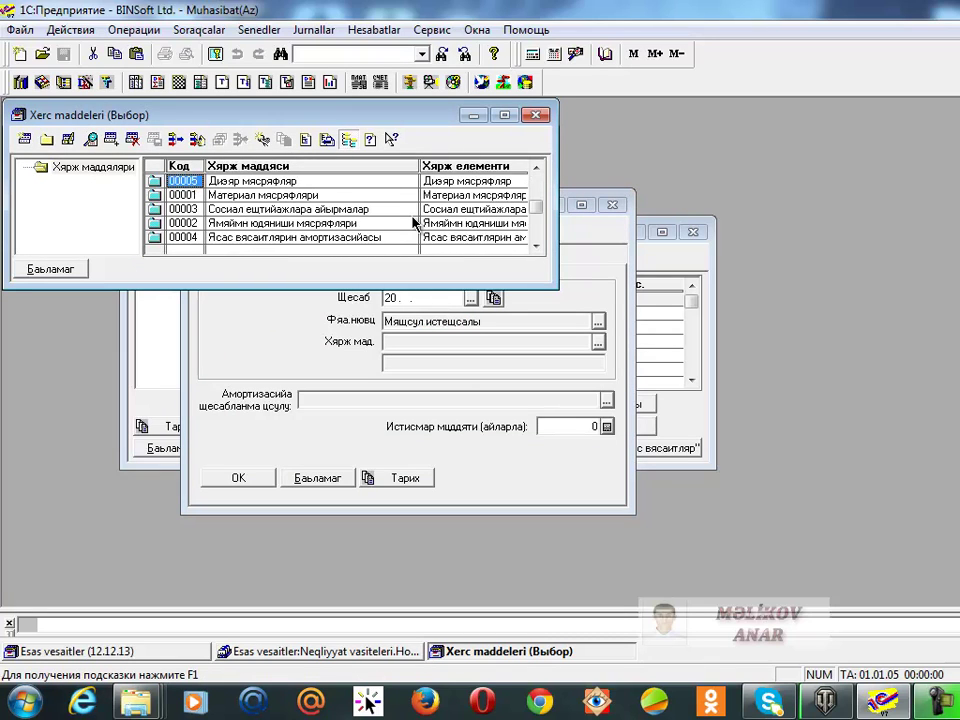
click(360, 238)
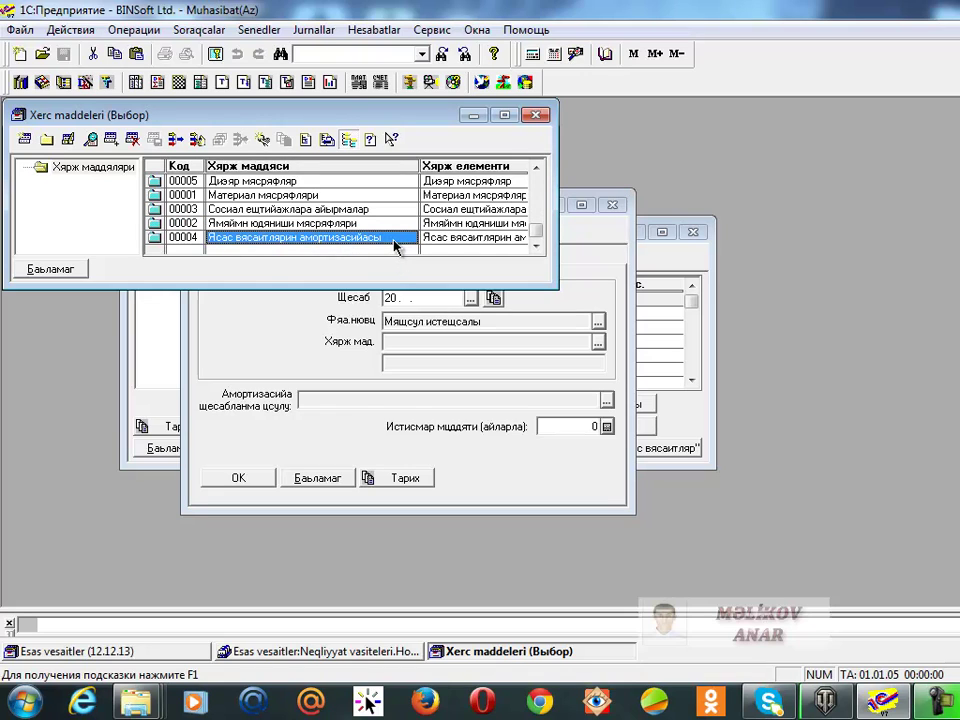
double_click(395, 240)
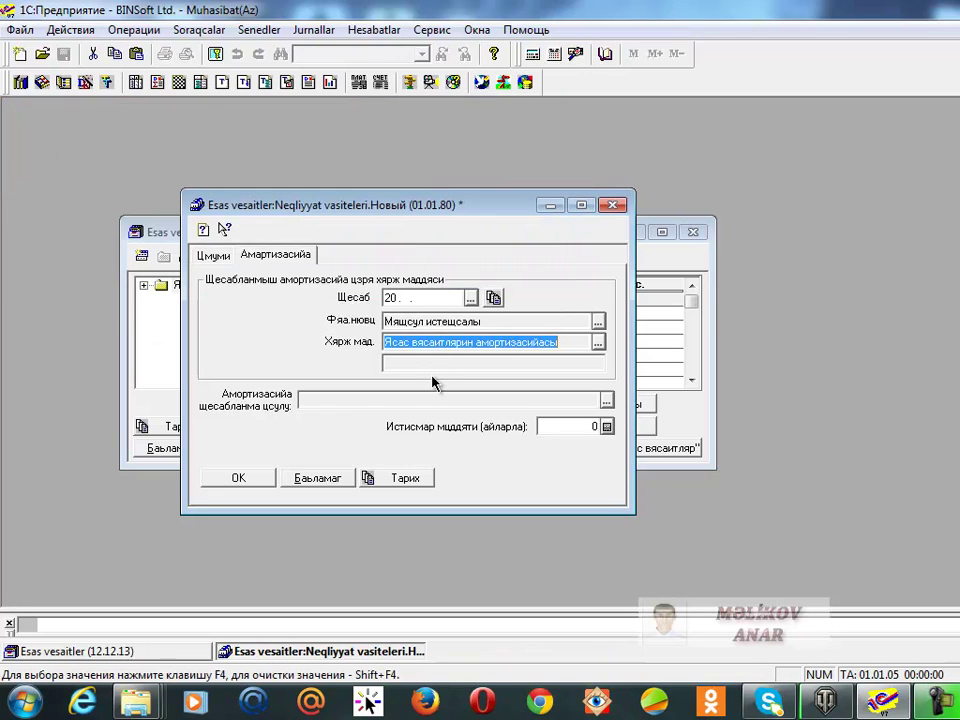
Set Sonata's depreciation method to Галыг дяйри with a 25% annual rate, and save the asset with its periodic attributes
key(Return)
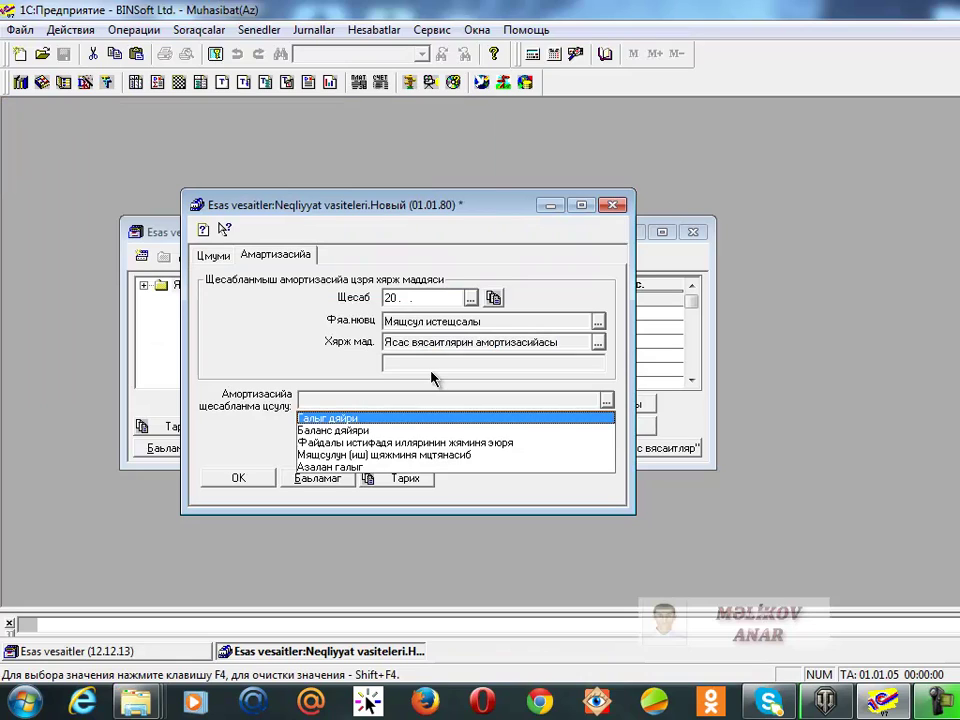
key(Return)
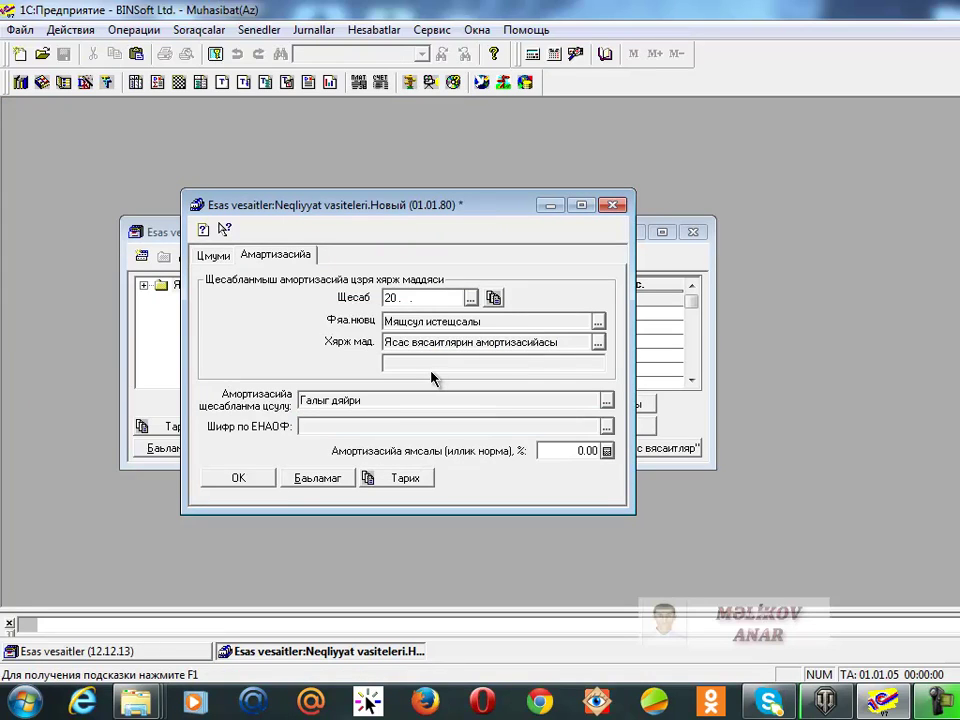
click(592, 451)
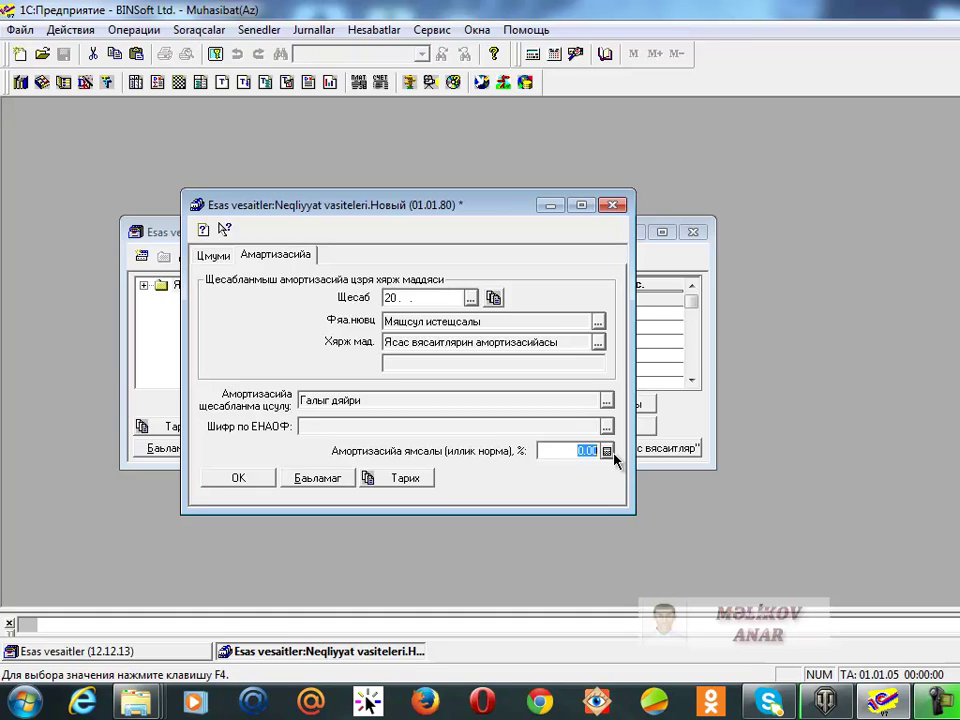
text(25)
click(253, 481)
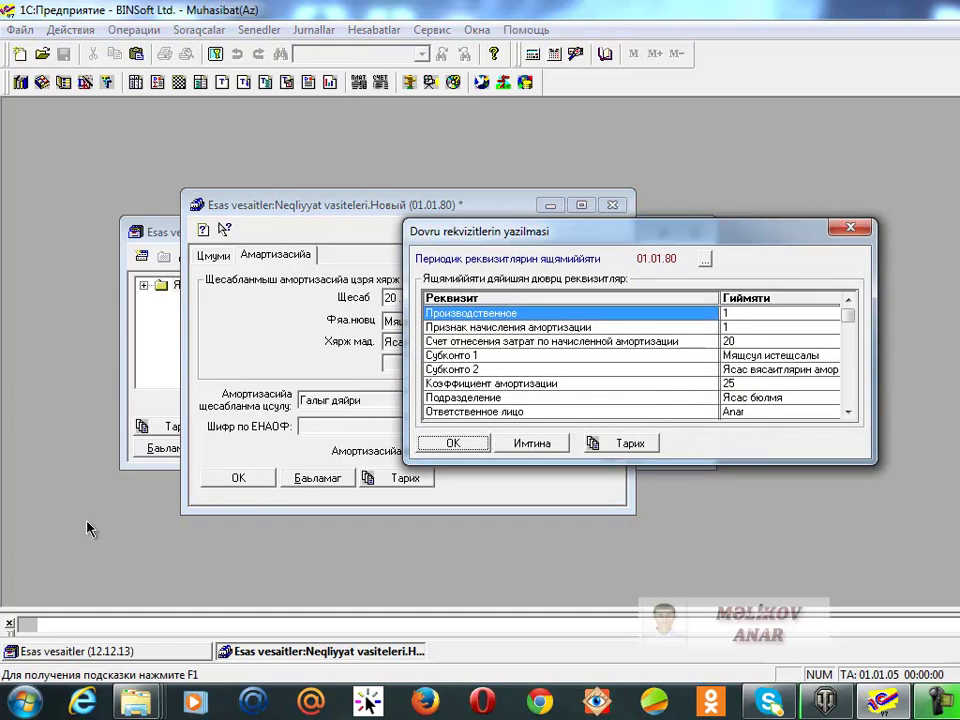
click(450, 441)
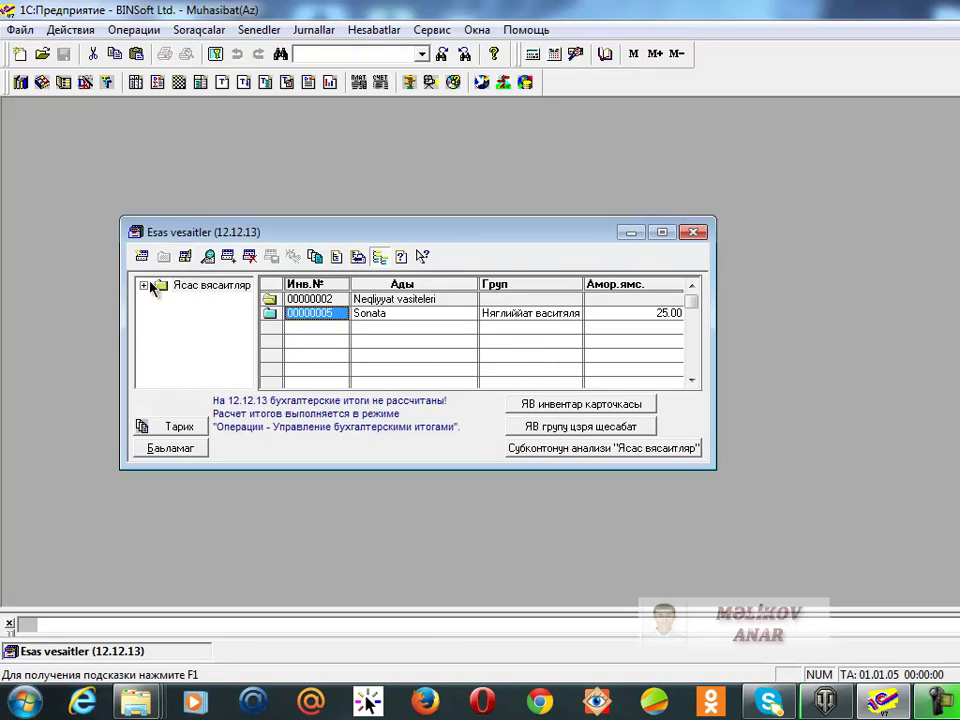
Add another asset named Aksent in the Neqliyyat vasiteleri group, with asset group Няглиййат васитяляри
click(141, 256)
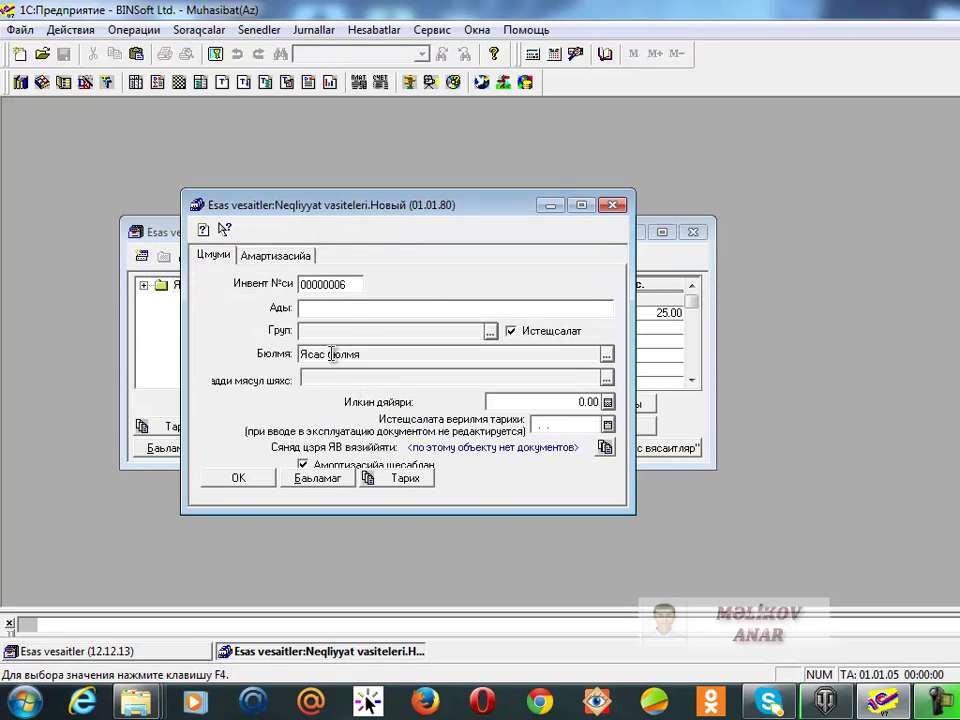
click(346, 306)
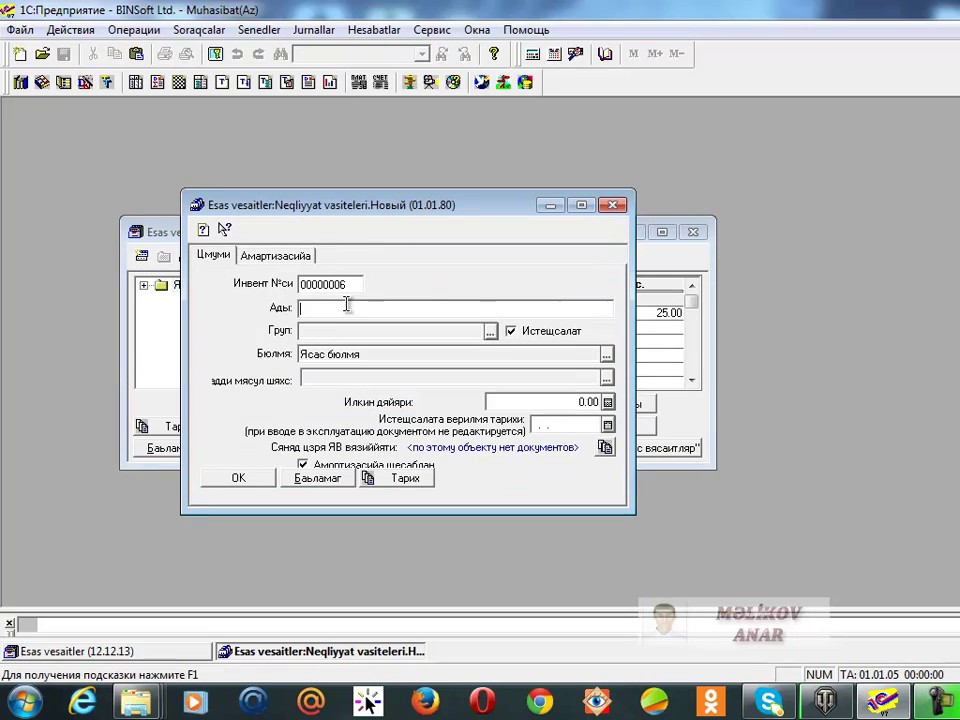
text(S)
key(BackSpace)
text(Aksent)
click(490, 332)
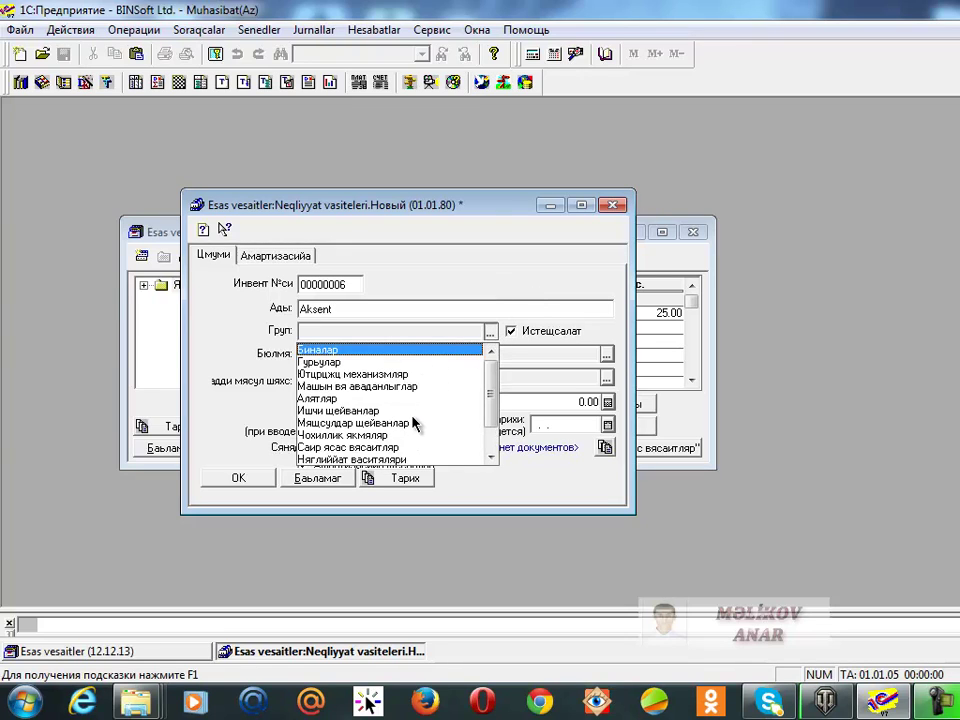
scroll(427, 389, down, 1)
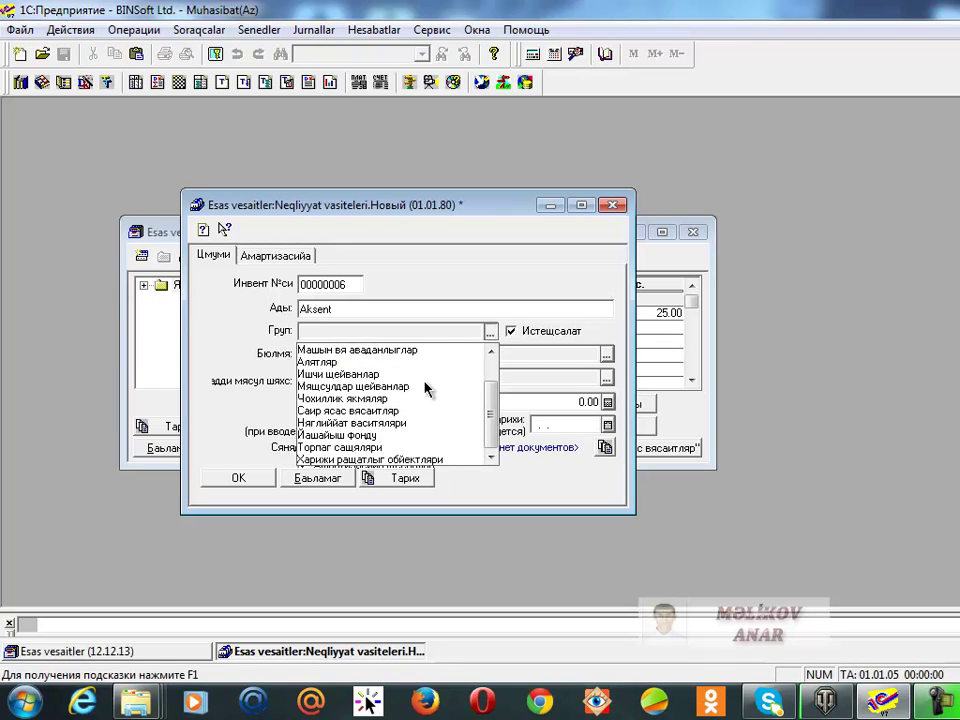
click(403, 424)
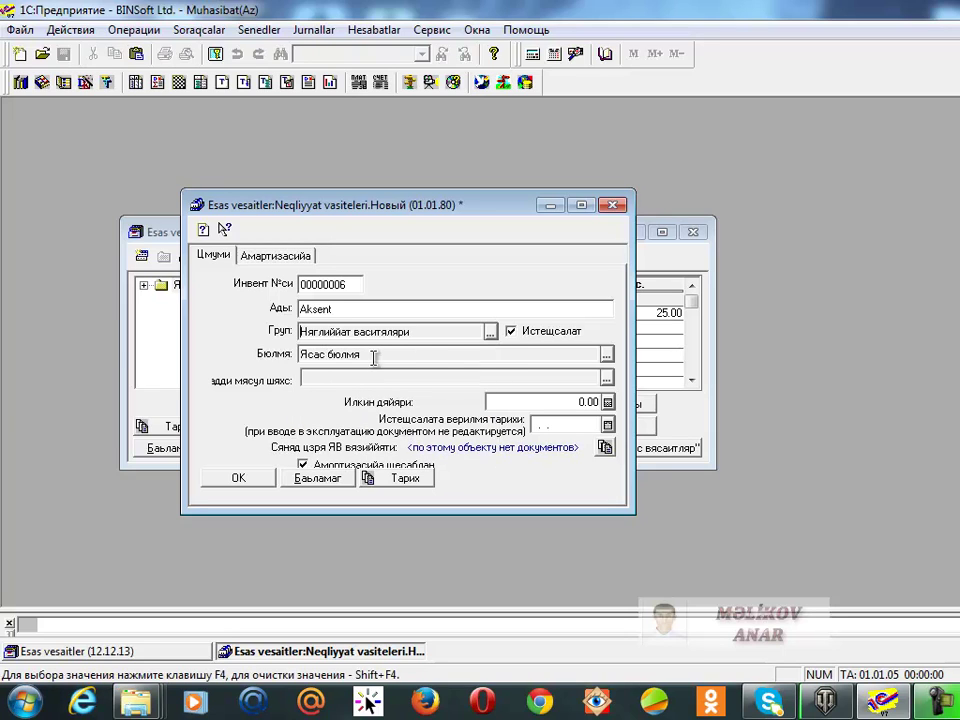
Assign the Mudir from the Ofis employee group as Aksent's responsible person and set its initial value to 12,000
double_click(343, 380)
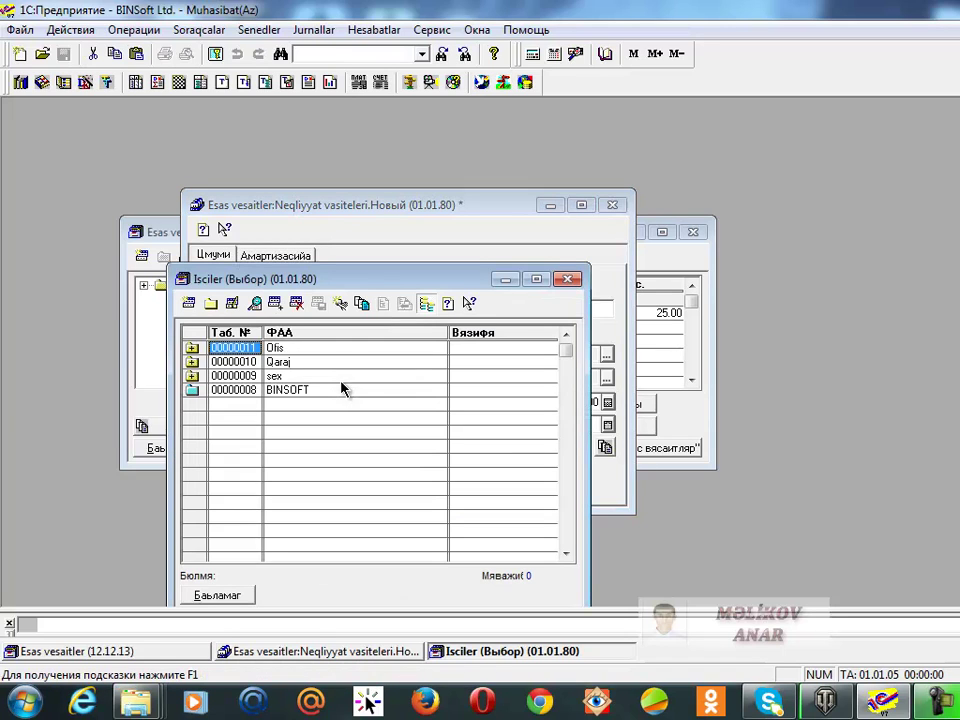
double_click(268, 350)
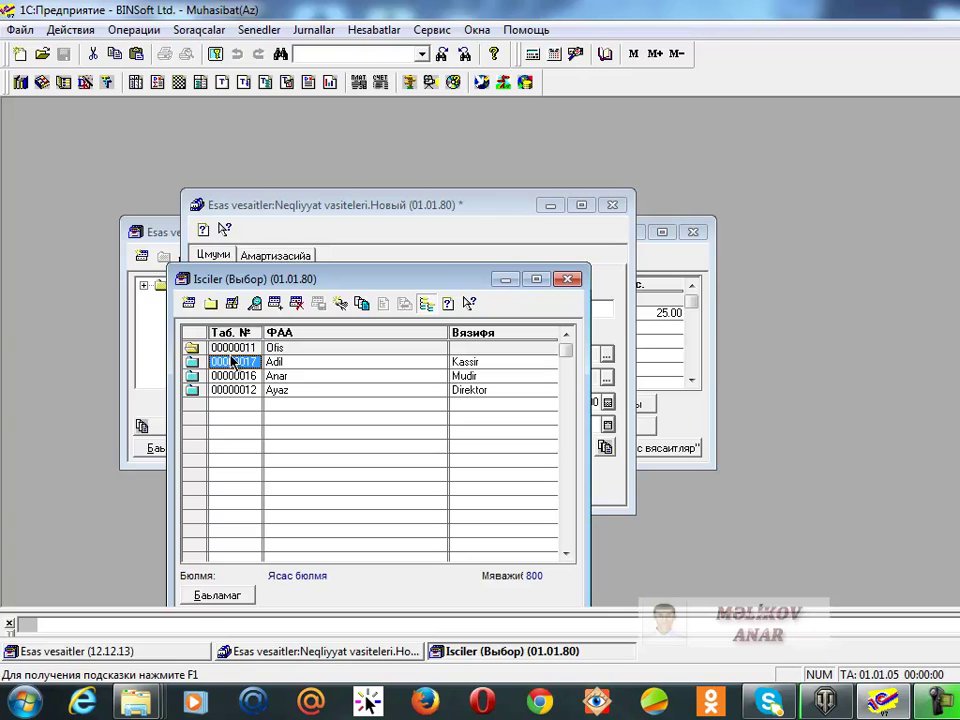
double_click(297, 375)
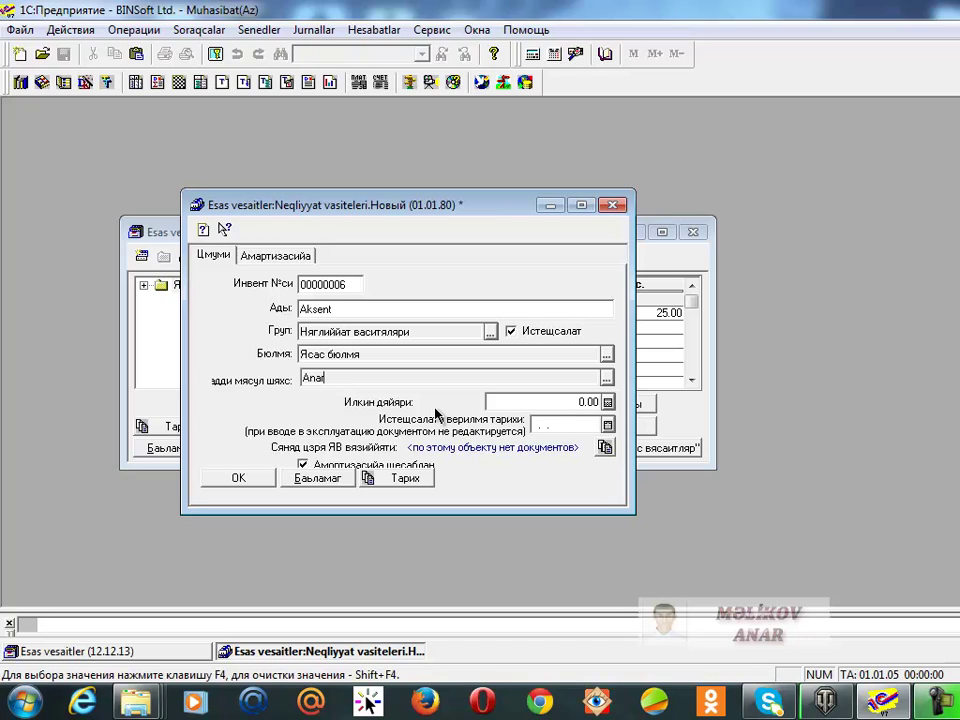
click(592, 401)
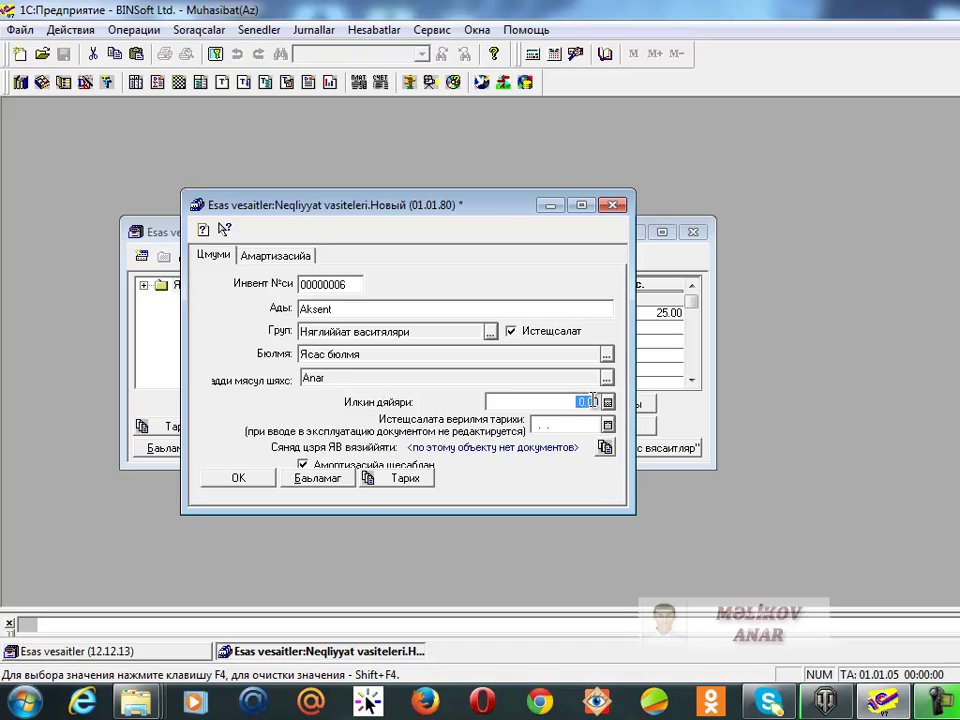
text(12,0)
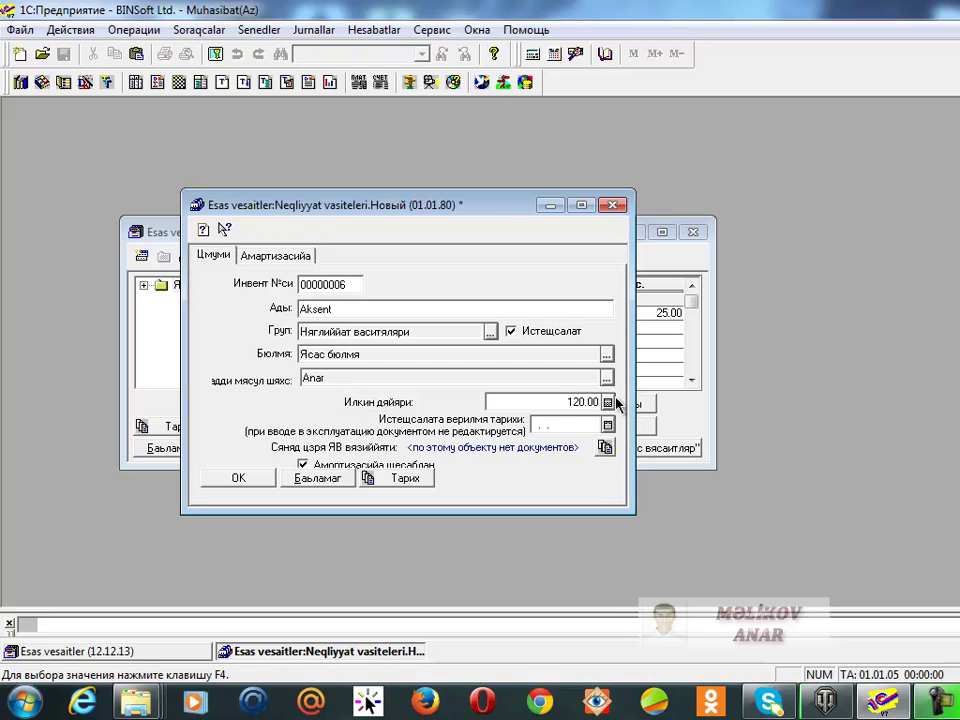
text(00)
In Aksent's depreciation settings, set the expense account to 20 and the activity type to Мящсул истещсалы
click(298, 256)
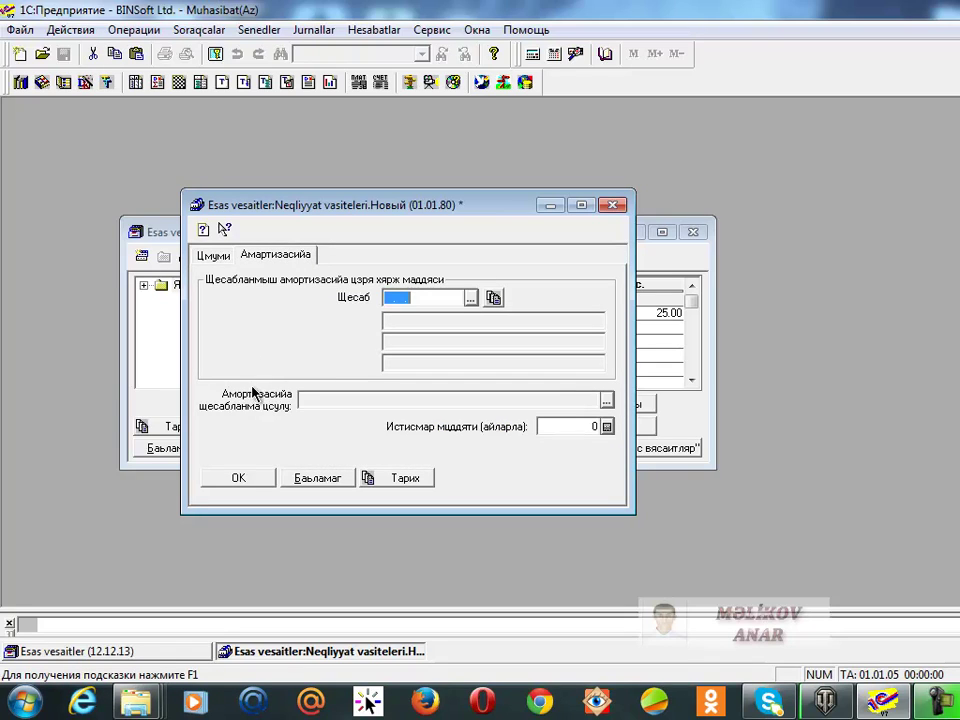
text(20.)
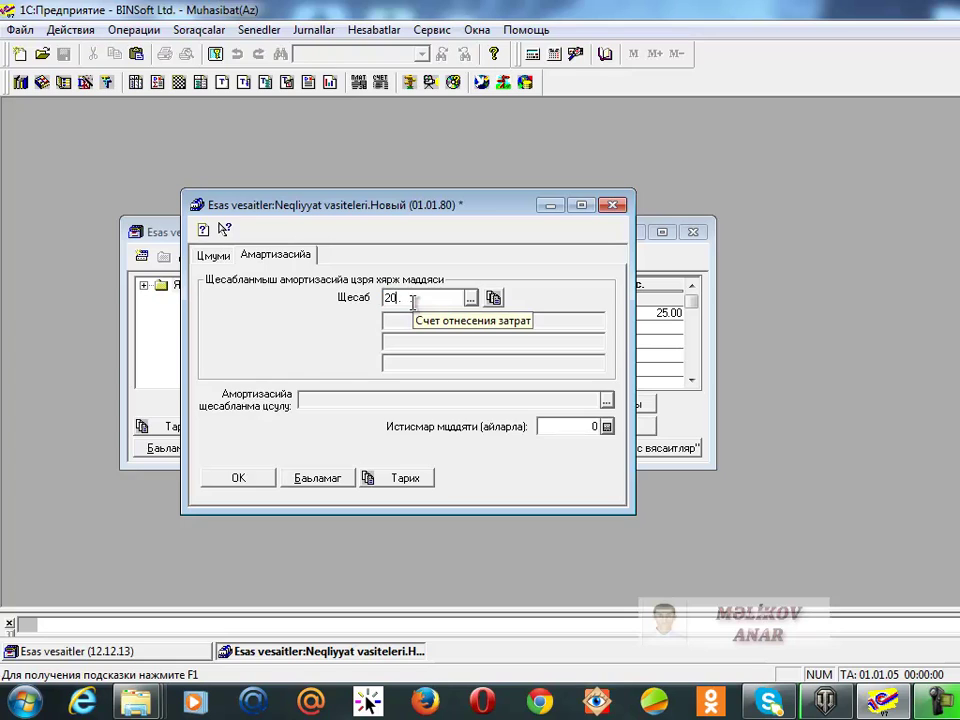
key(Return)
key(Return)
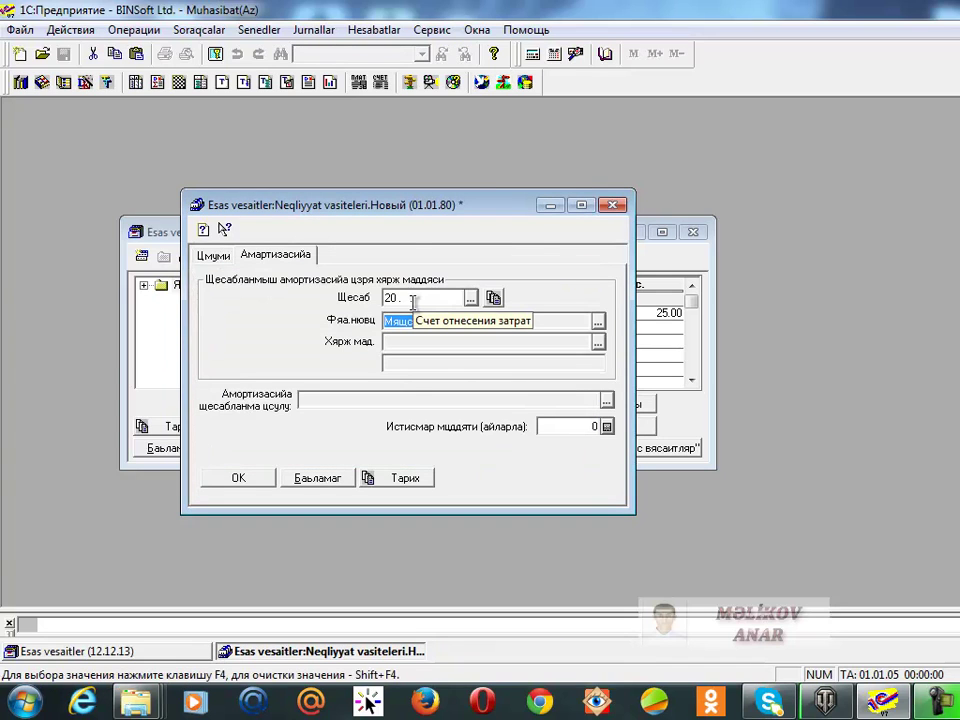
Choose Ясас вясаитлярин амортизасийасы as the cost item for Aksent's depreciation expense
key(Return)
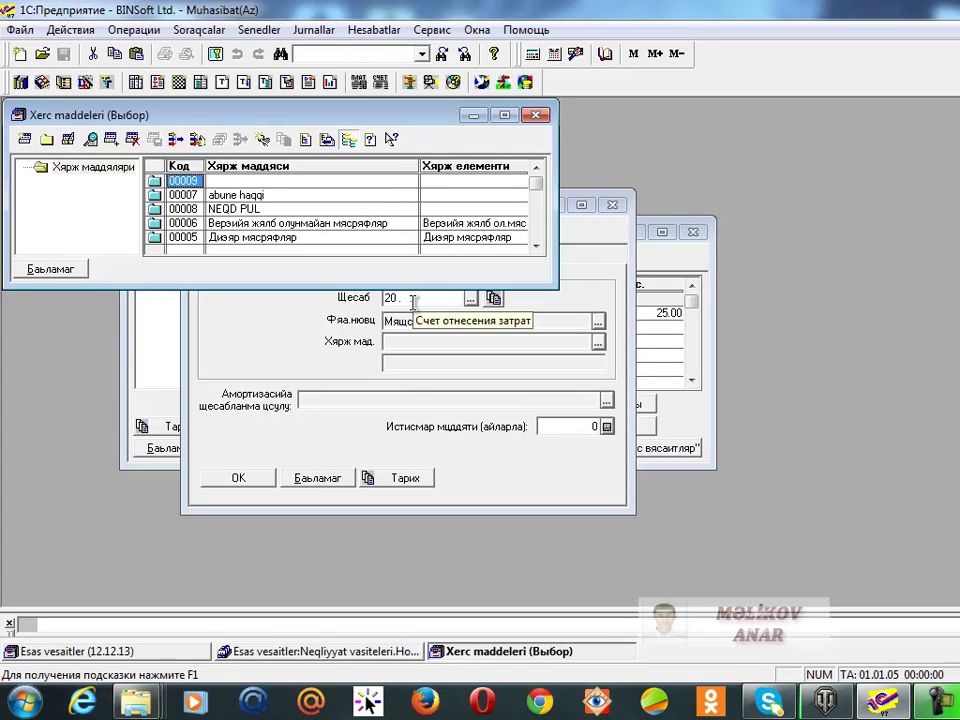
click(540, 247)
click(540, 247)
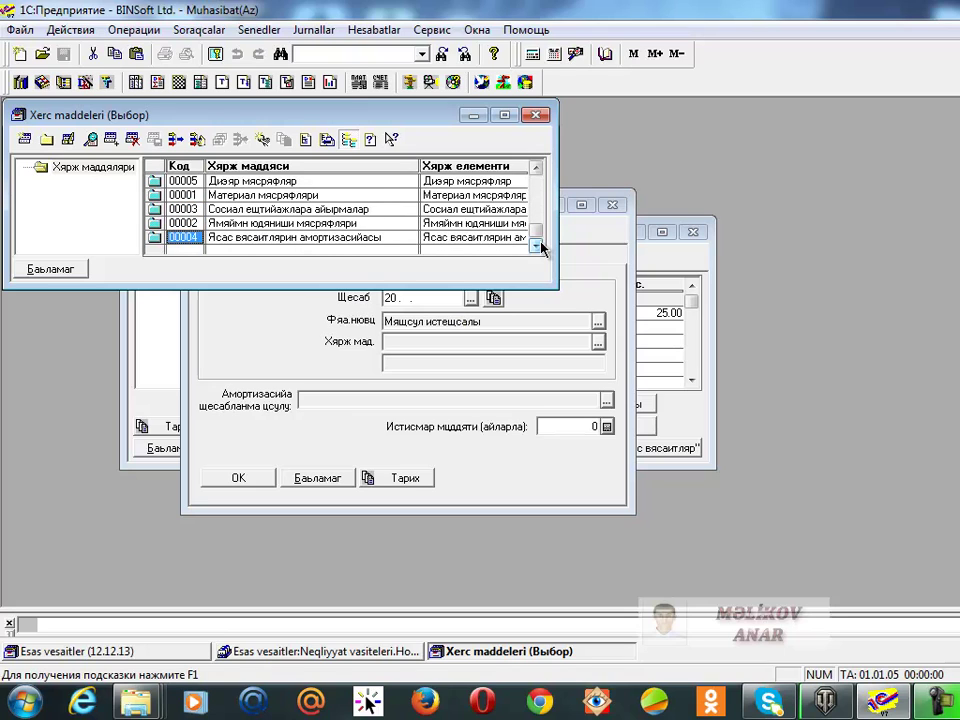
double_click(352, 238)
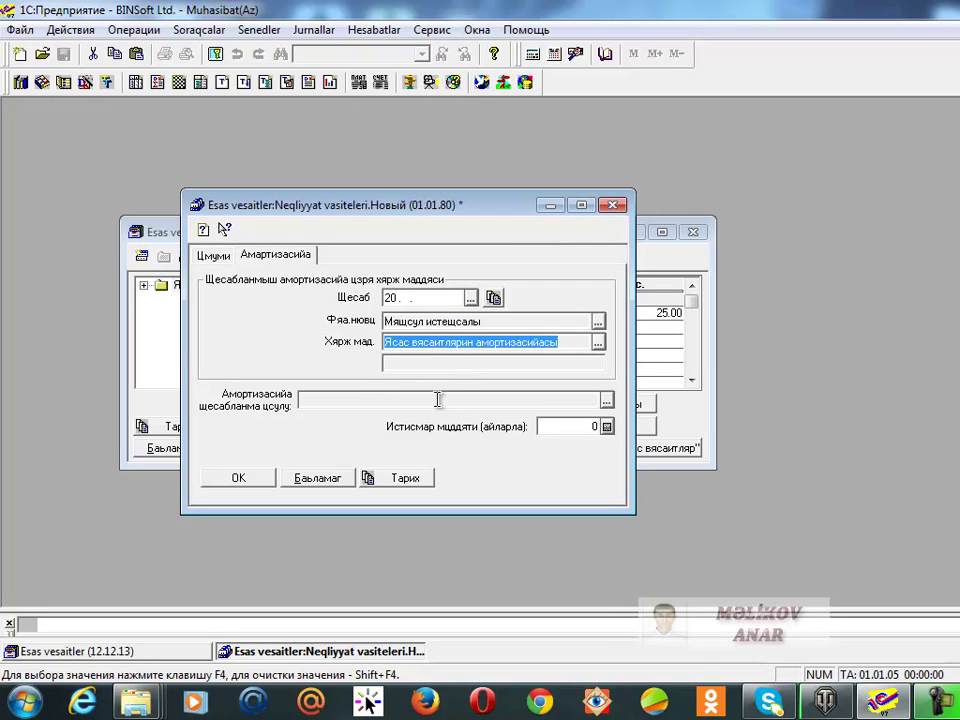
Set Aksent's depreciation method to Галыг дяйри with a 25% annual rate, and save the asset with its periodic attributes
key(Return)
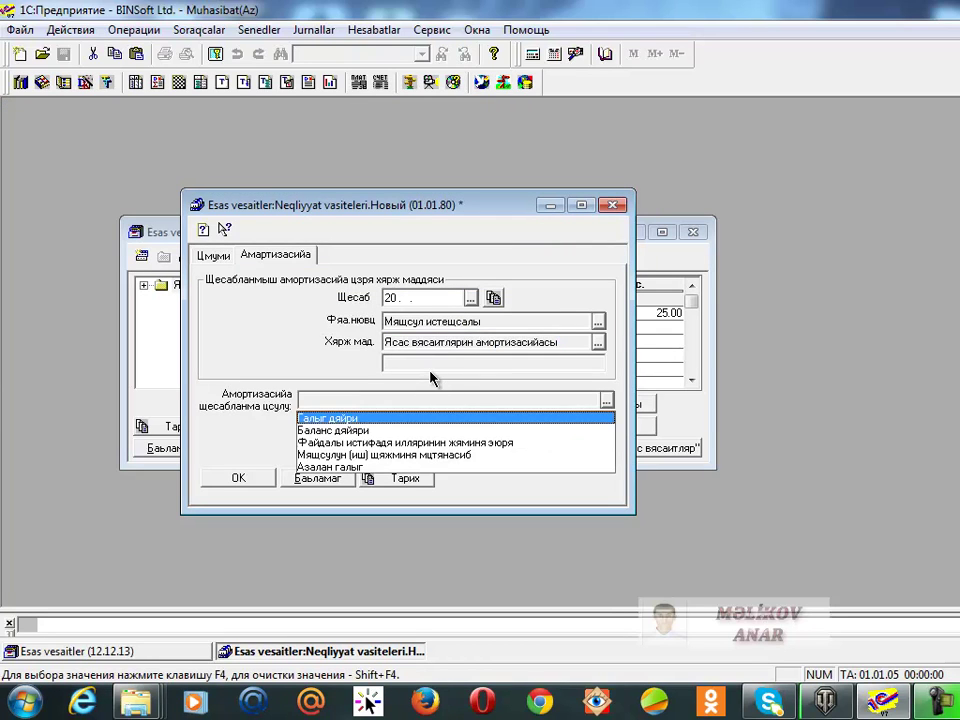
key(Return)
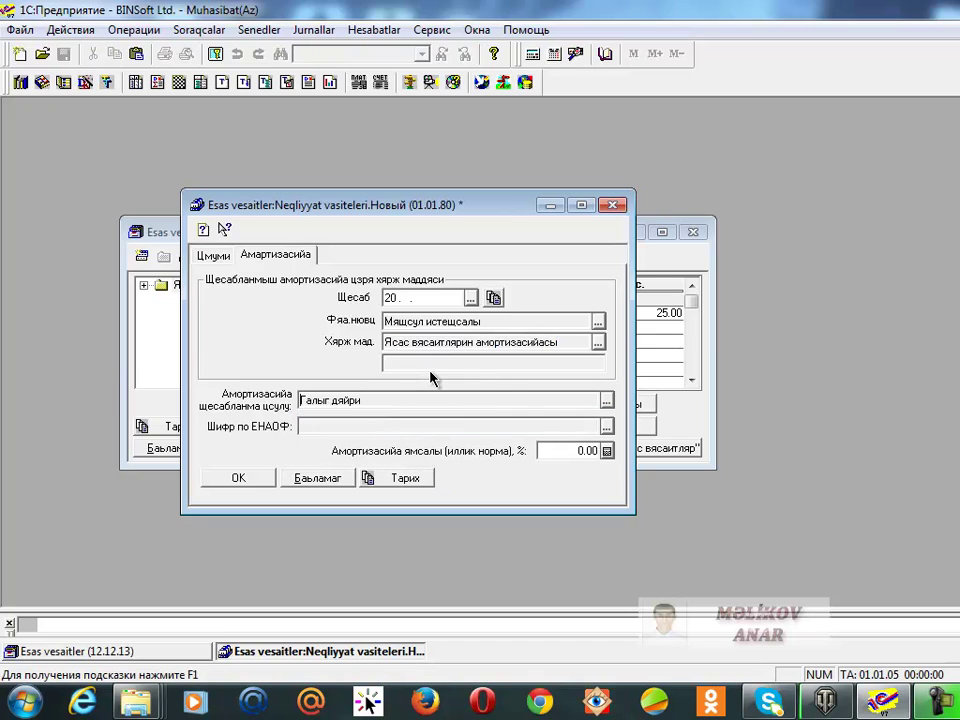
click(604, 451)
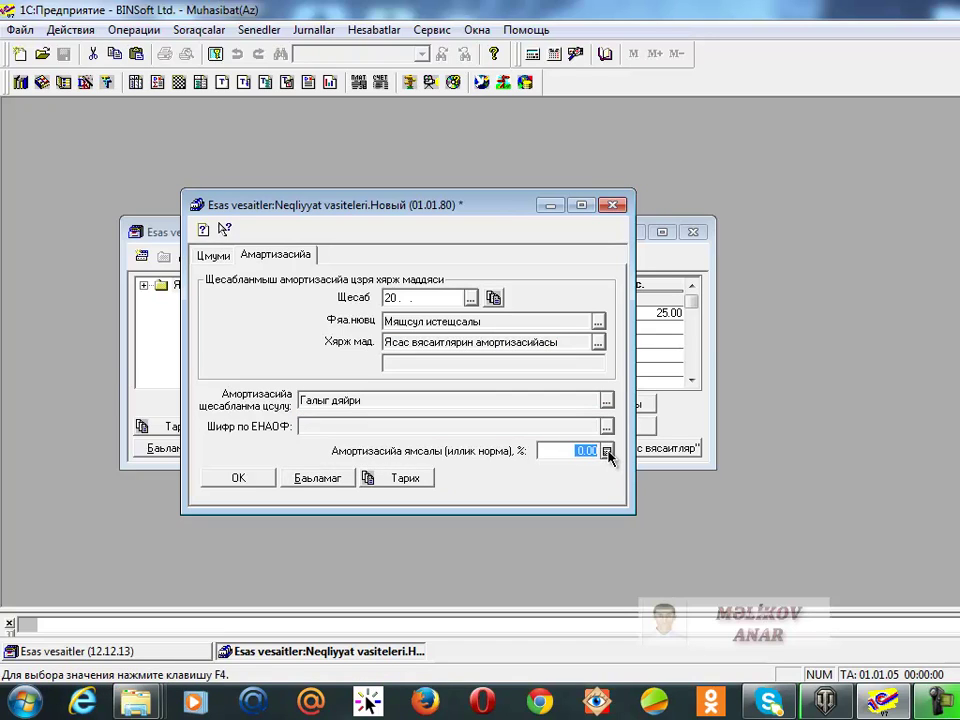
text(25)
click(235, 481)
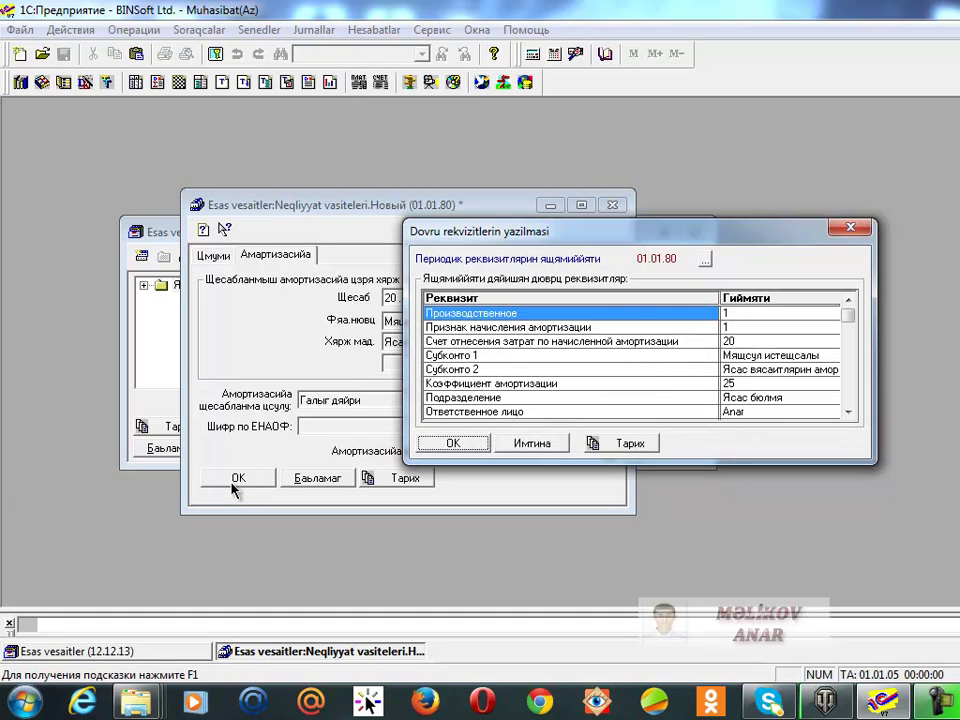
click(458, 444)
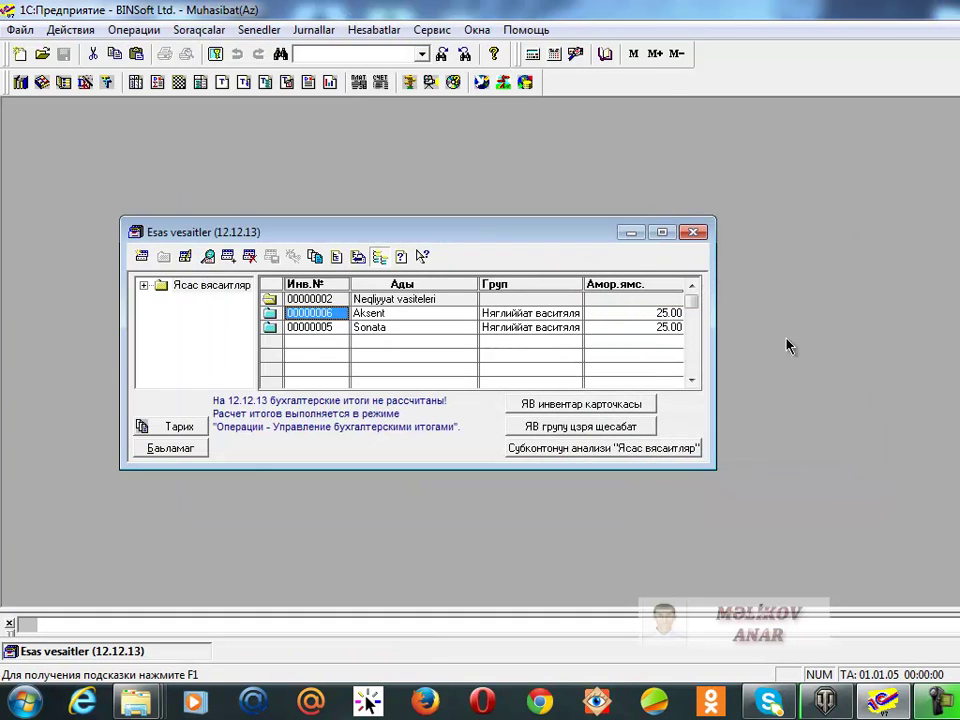